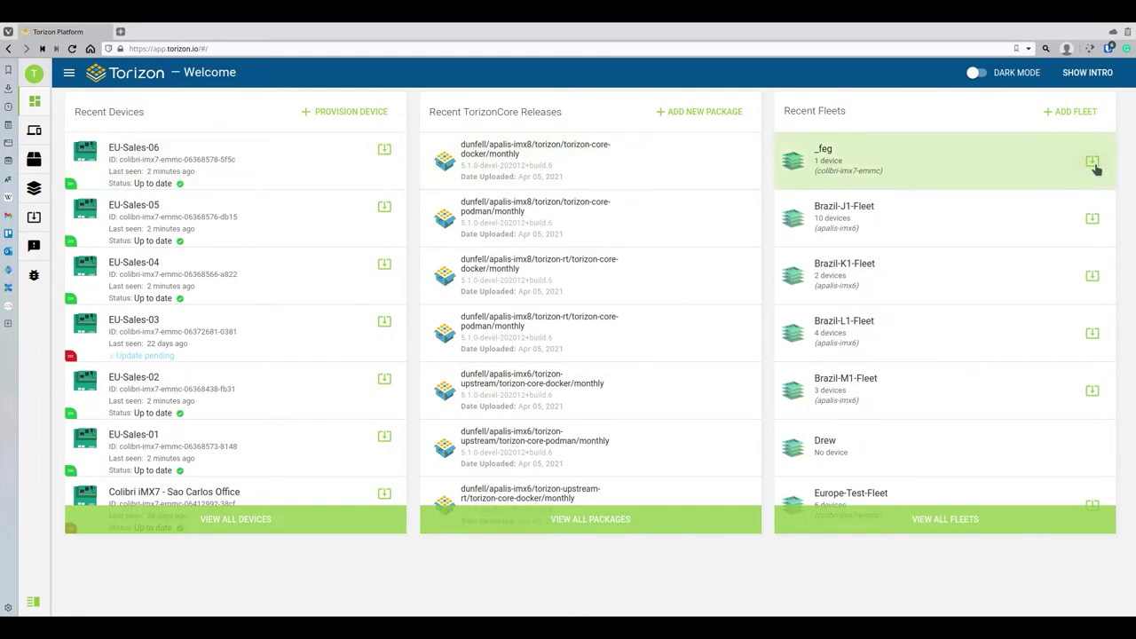
Look through the Devices, Packages, Fleet Manager and Offline Updates pages and return to the dashboard.
{"action": "left_click", "coordinate": [34, 131]}
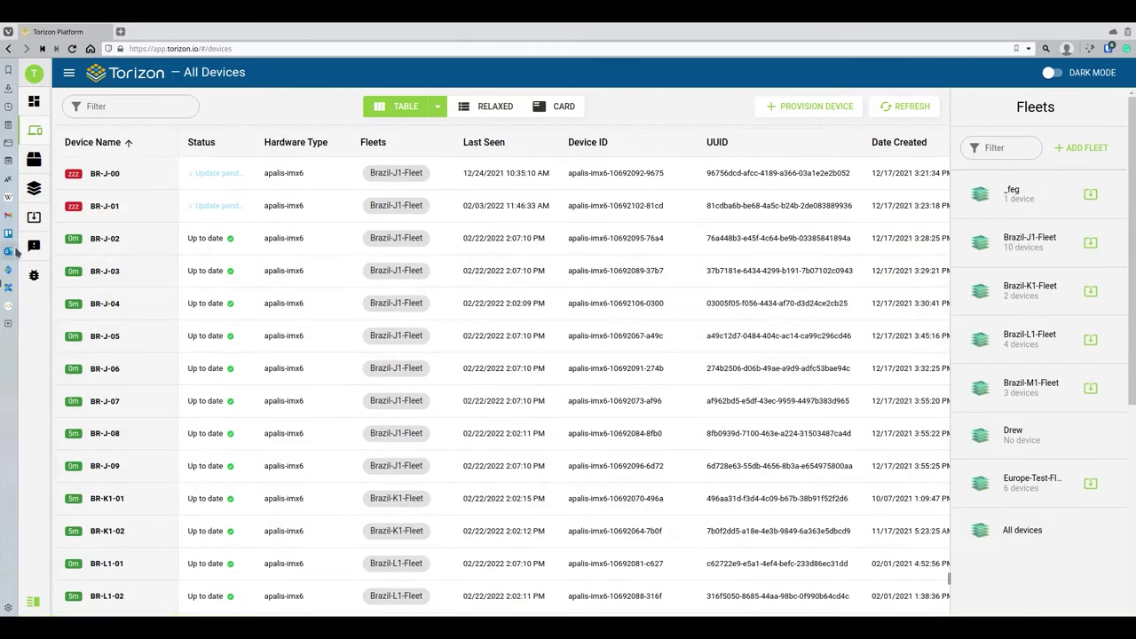
{"action": "left_click", "coordinate": [33, 160]}
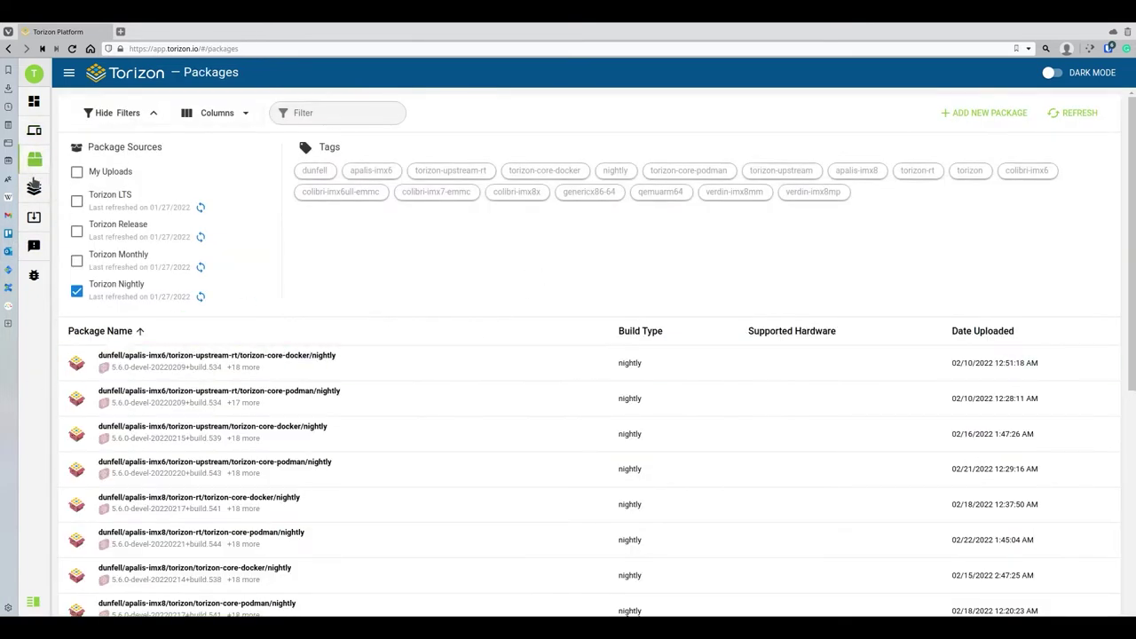
{"action": "left_click", "coordinate": [34, 191]}
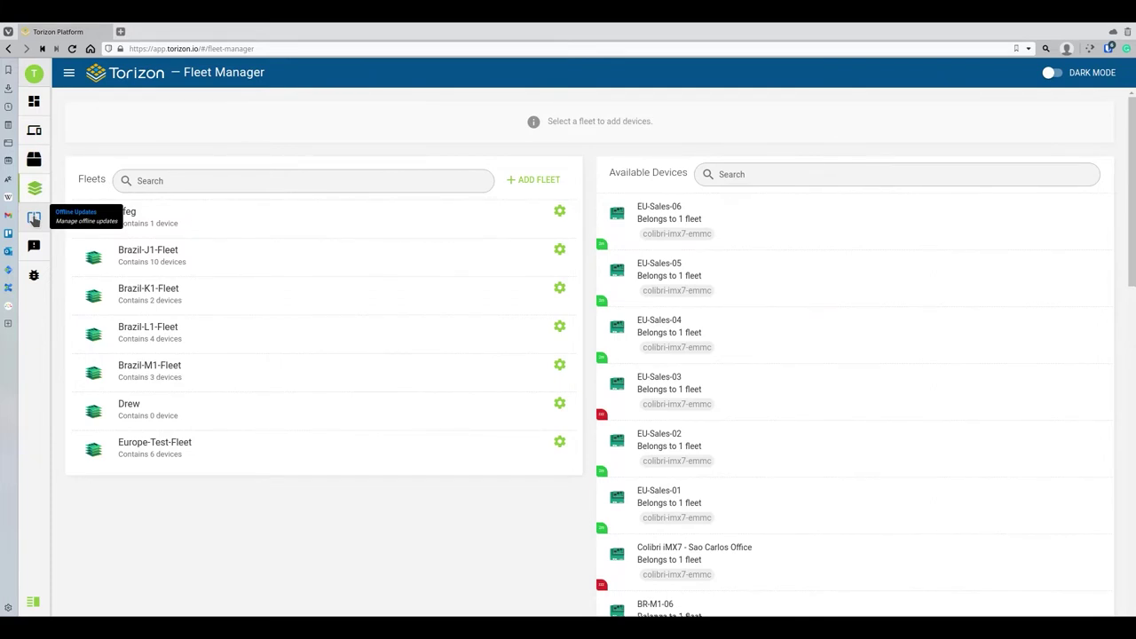
{"action": "left_click", "coordinate": [33, 219]}
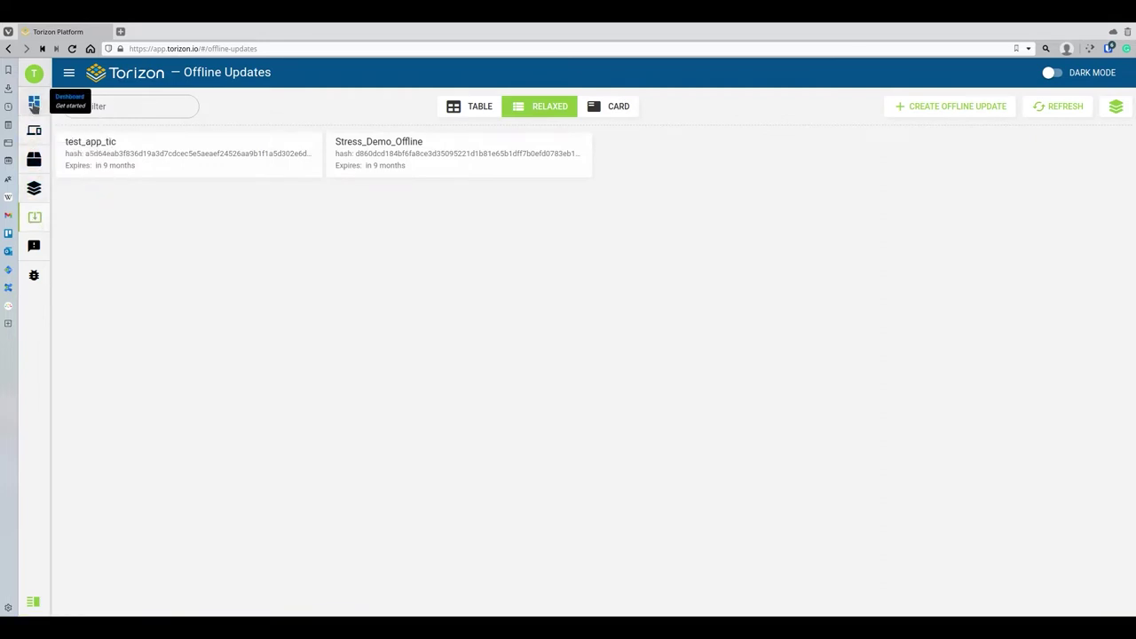
{"action": "left_click", "coordinate": [34, 104]}
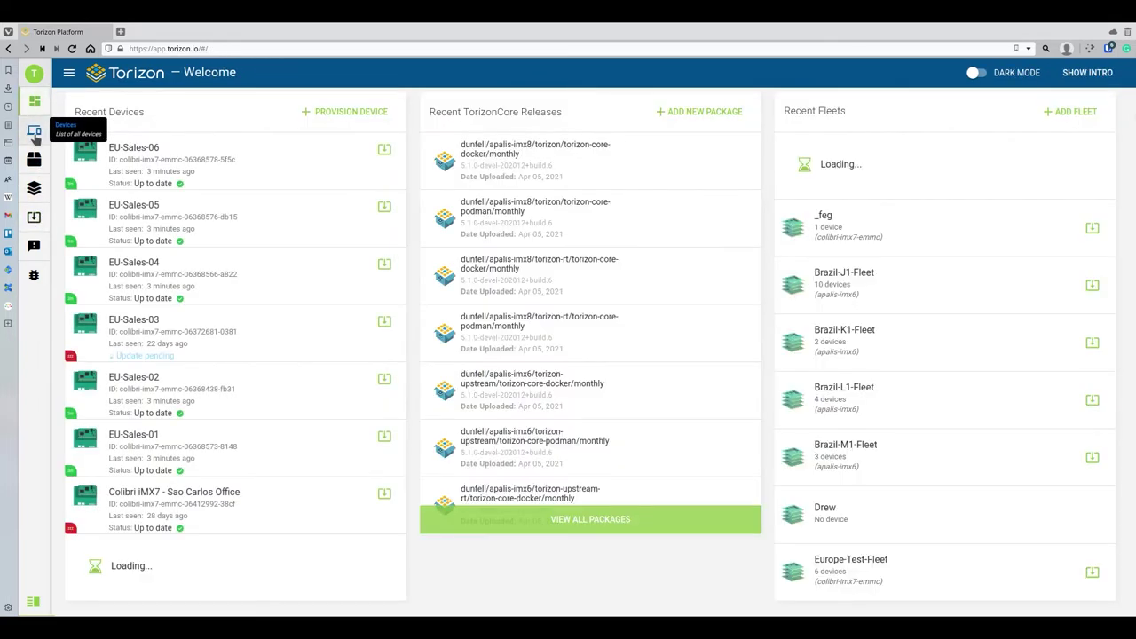
Go to the list of all devices and show the summary of device BR-K1-02.
{"action": "left_click", "coordinate": [34, 131]}
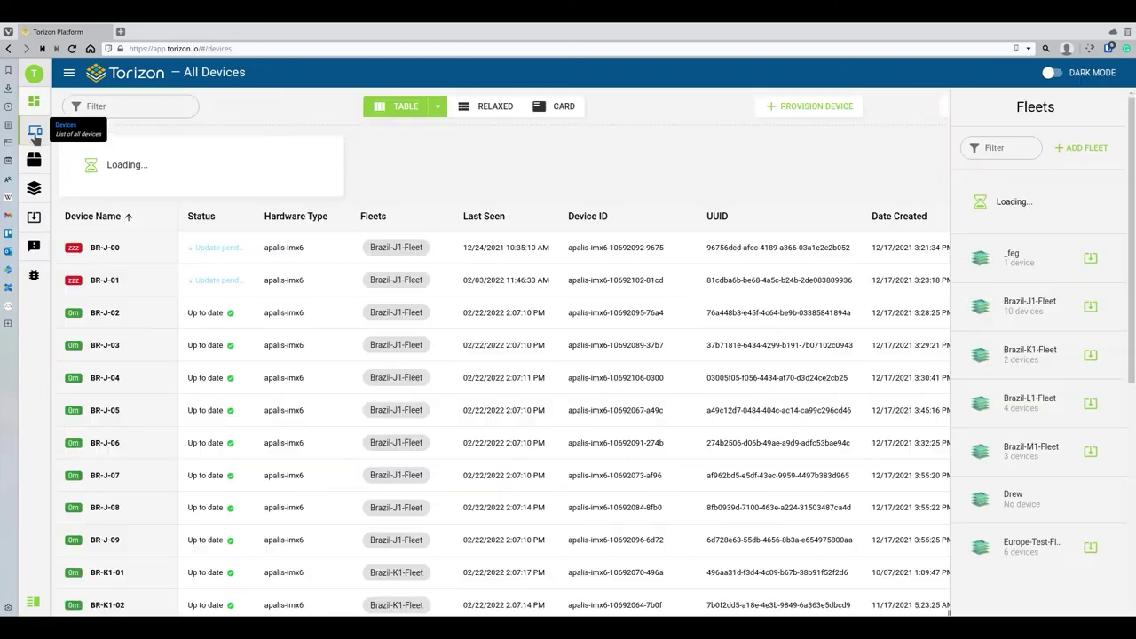
{"action": "scroll", "coordinate": [232, 355], "scroll_direction": "down", "scroll_amount": 3}
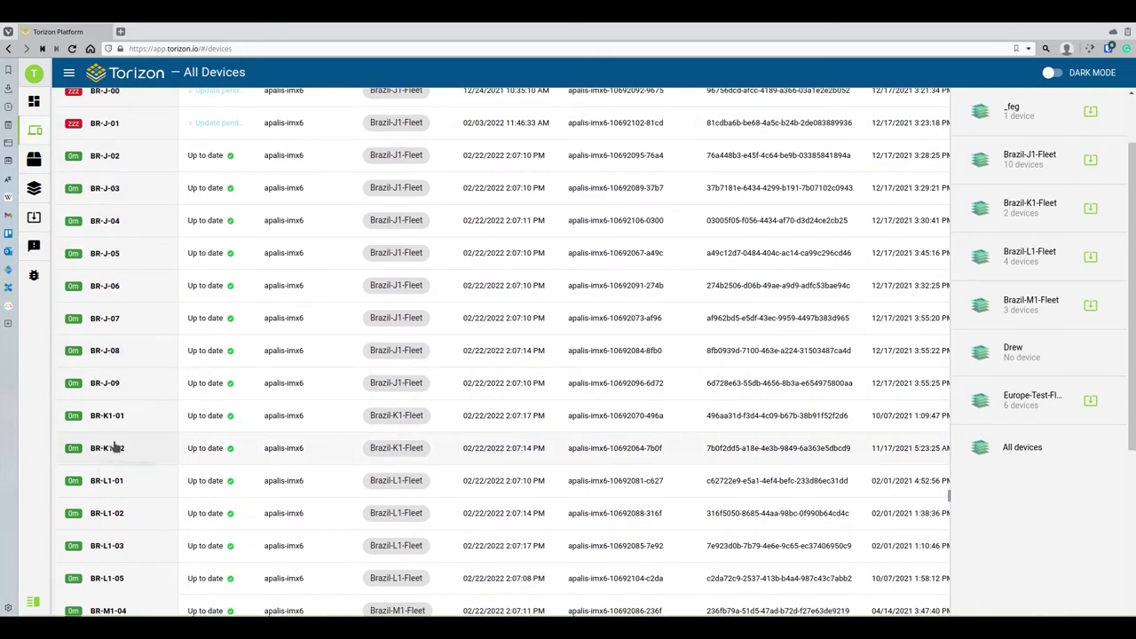
{"action": "left_click", "coordinate": [114, 448]}
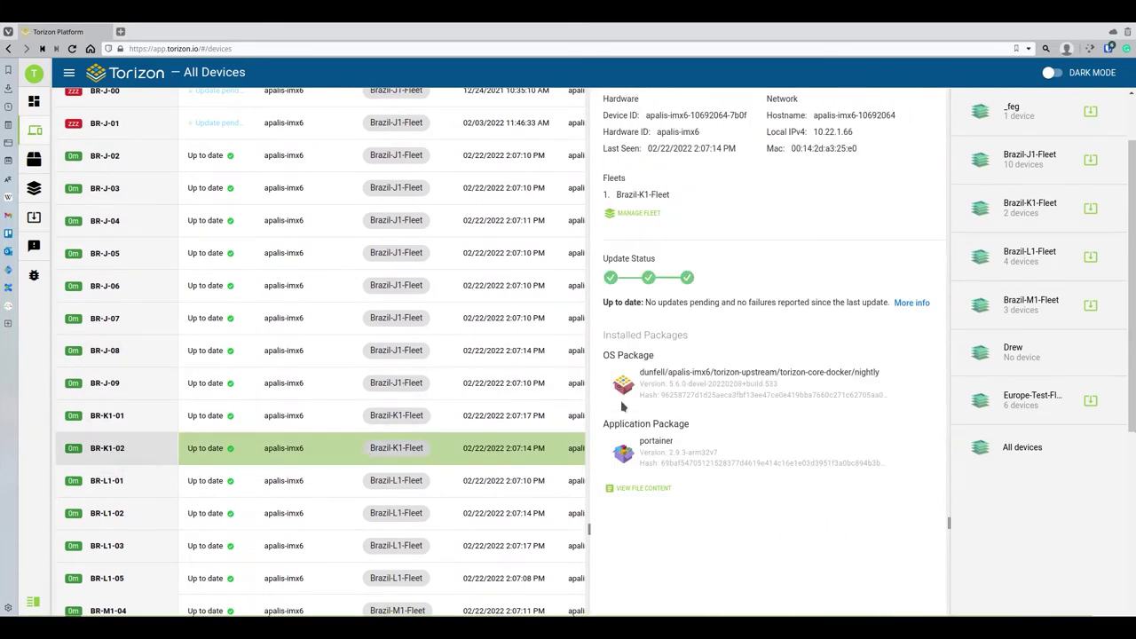
{"action": "scroll", "coordinate": [847, 504], "scroll_direction": "up", "scroll_amount": 2}
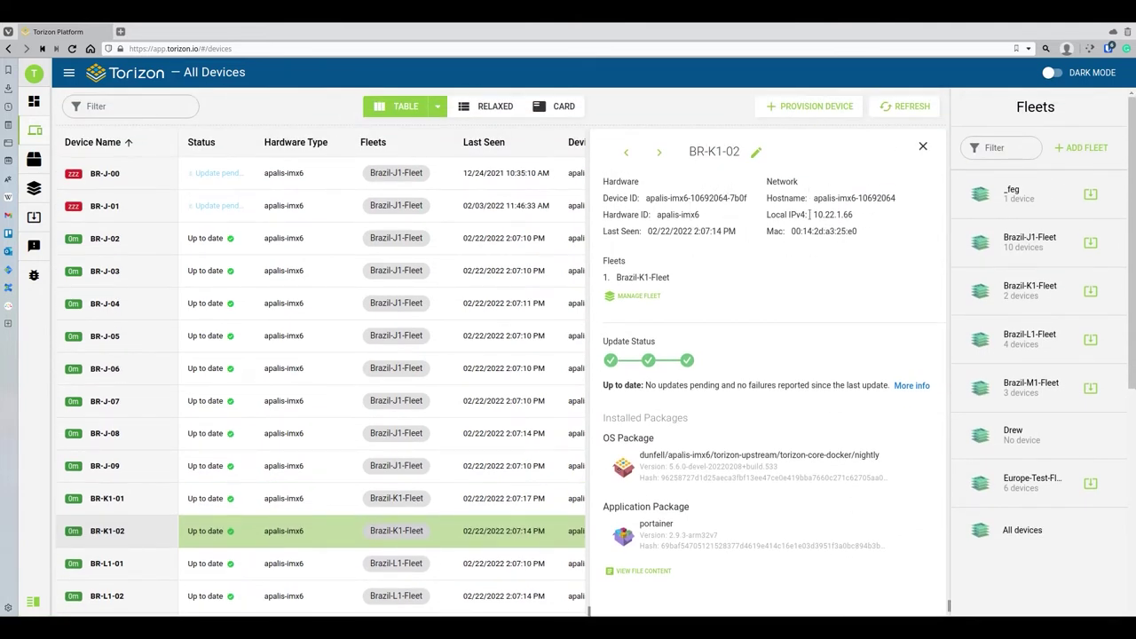
Examine BR-K1-02's local IP address, update status, installed OS and application packages, and available actions.
{"action": "left_click_drag", "start_coordinate": [813, 217], "coordinate": [860, 218]}
{"action": "left_click", "coordinate": [832, 271]}
{"action": "scroll", "coordinate": [758, 349], "scroll_direction": "down", "scroll_amount": 2}
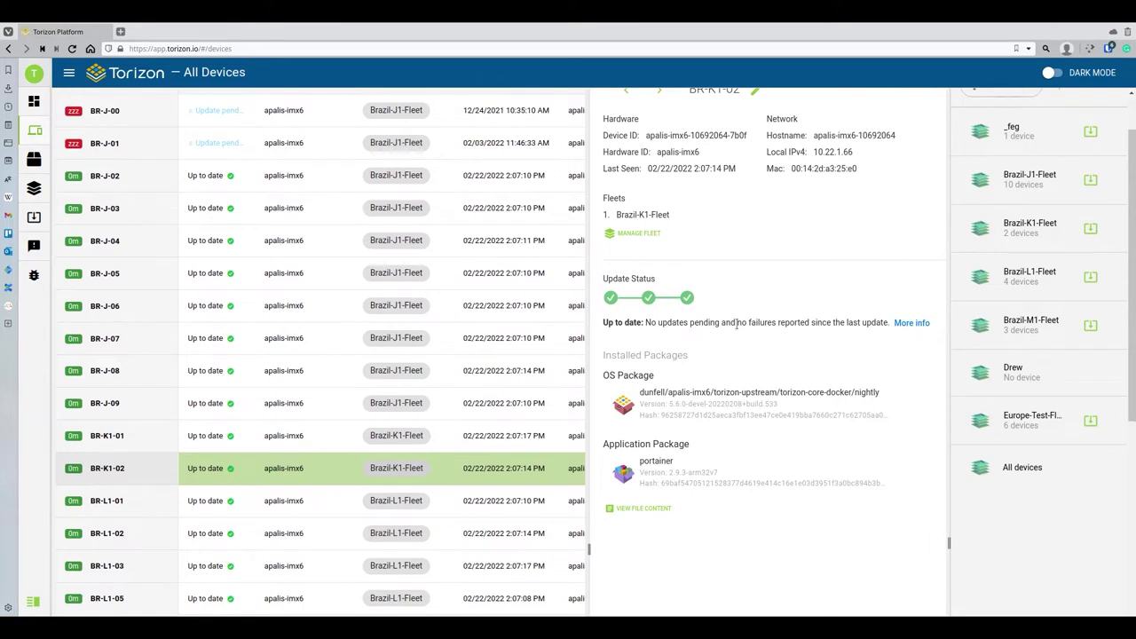
{"action": "scroll", "coordinate": [710, 349], "scroll_direction": "down", "scroll_amount": 2}
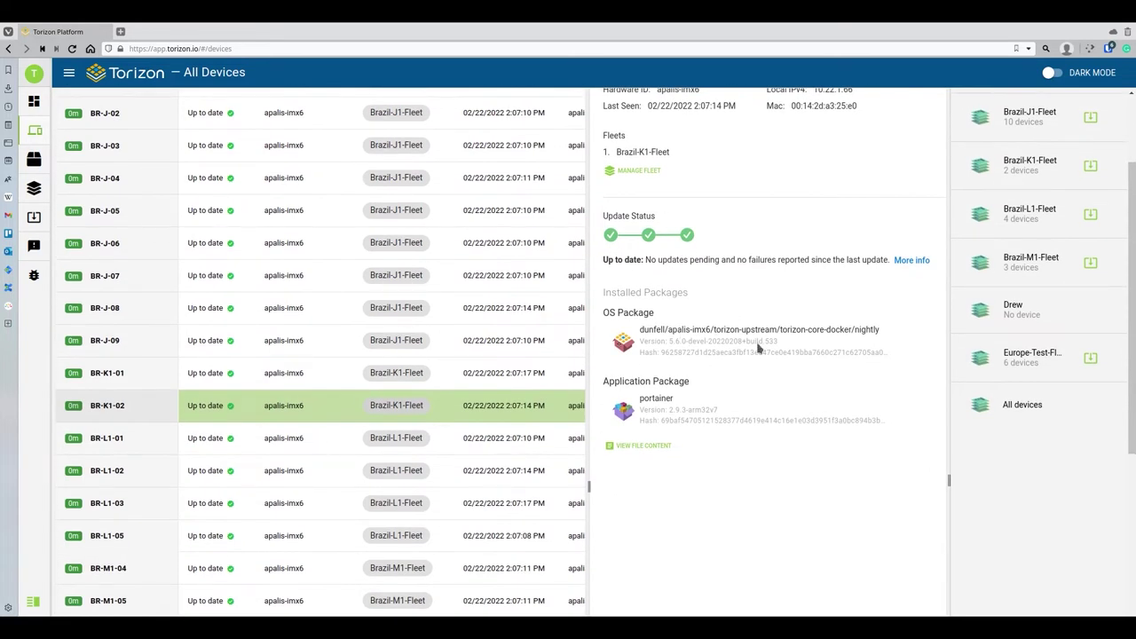
{"action": "left_click_drag", "start_coordinate": [645, 340], "coordinate": [699, 342]}
{"action": "scroll", "coordinate": [665, 448], "scroll_direction": "down", "scroll_amount": 3}
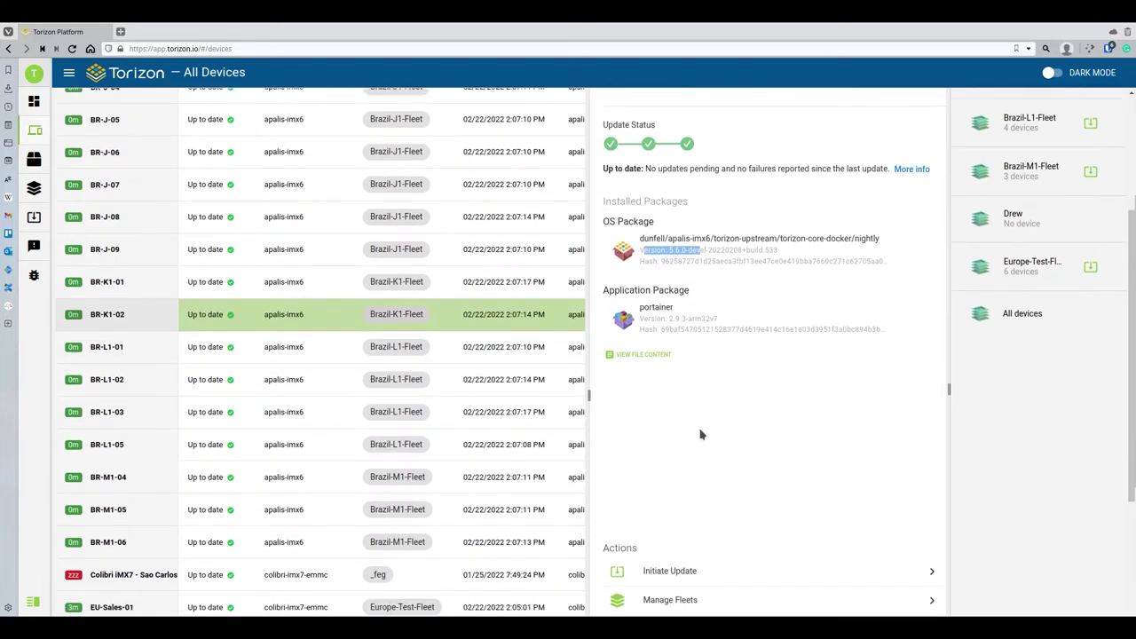
{"action": "scroll", "coordinate": [701, 434], "scroll_direction": "down", "scroll_amount": 6}
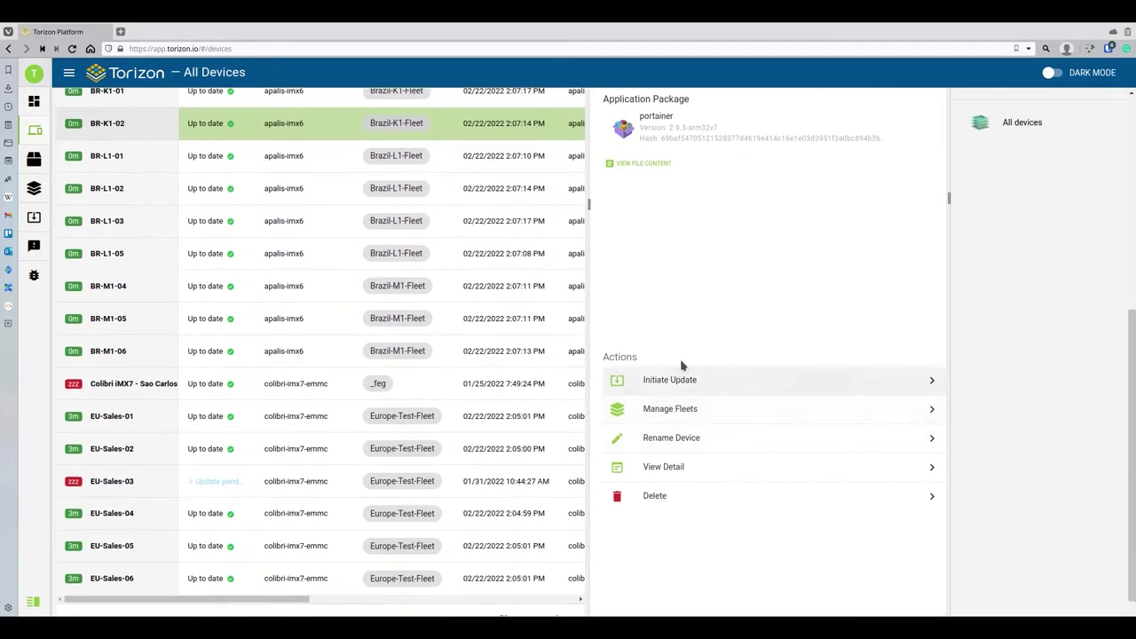
Open the full details of BR-K1-02 and review its metric charts, hardware data and installed packages.
{"action": "left_click", "coordinate": [658, 467]}
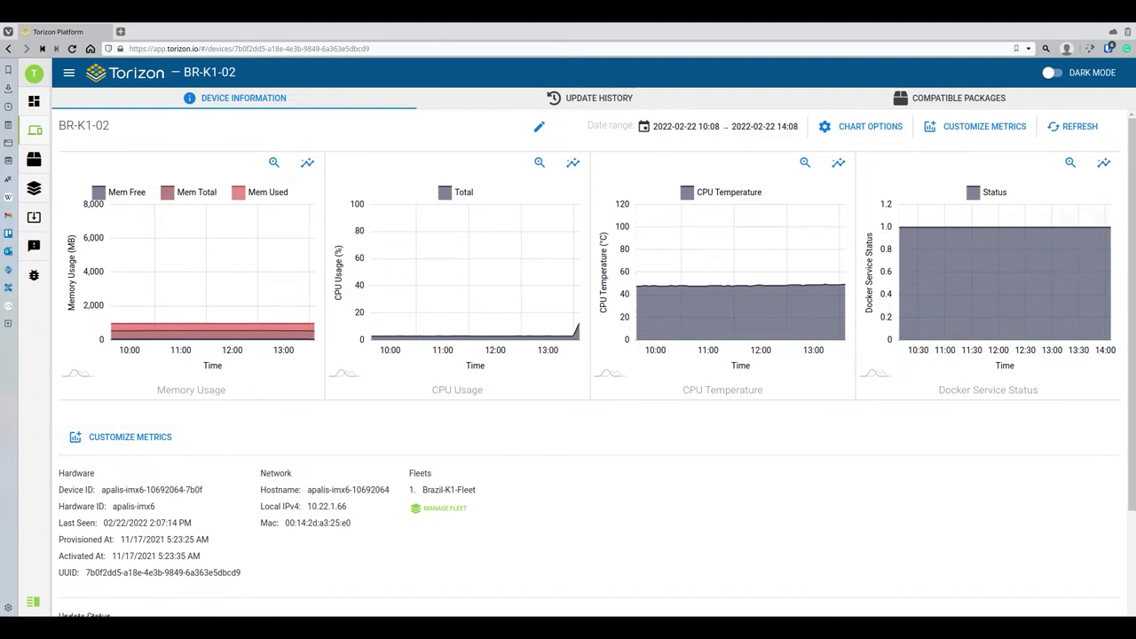
{"action": "scroll", "coordinate": [337, 545], "scroll_direction": "down", "scroll_amount": 3}
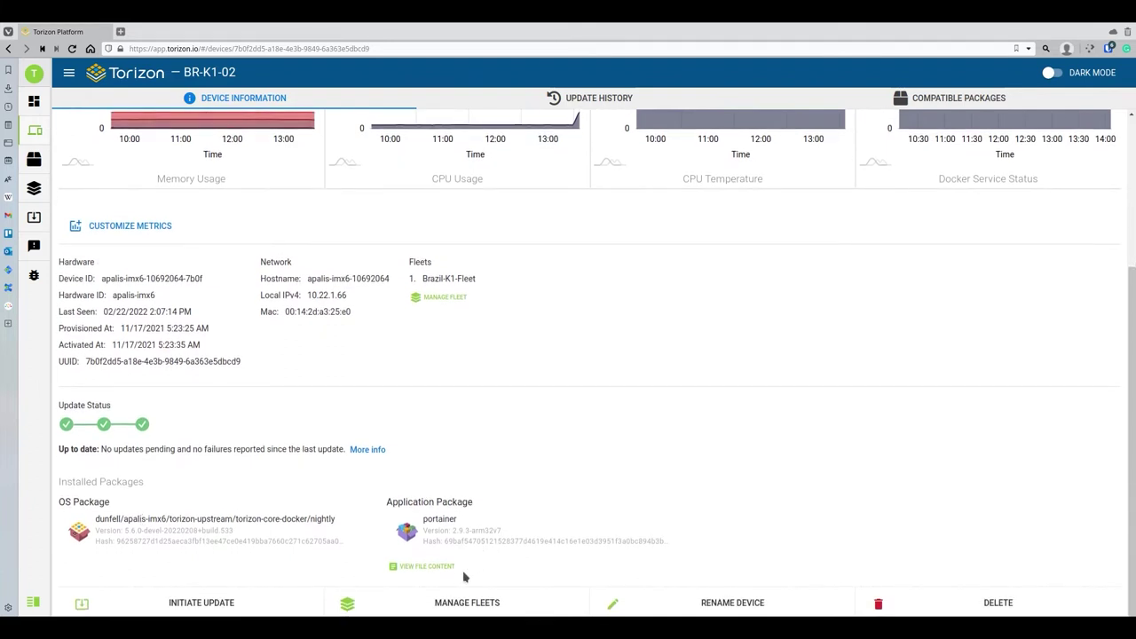
{"action": "scroll", "coordinate": [446, 497], "scroll_direction": "up", "scroll_amount": 3}
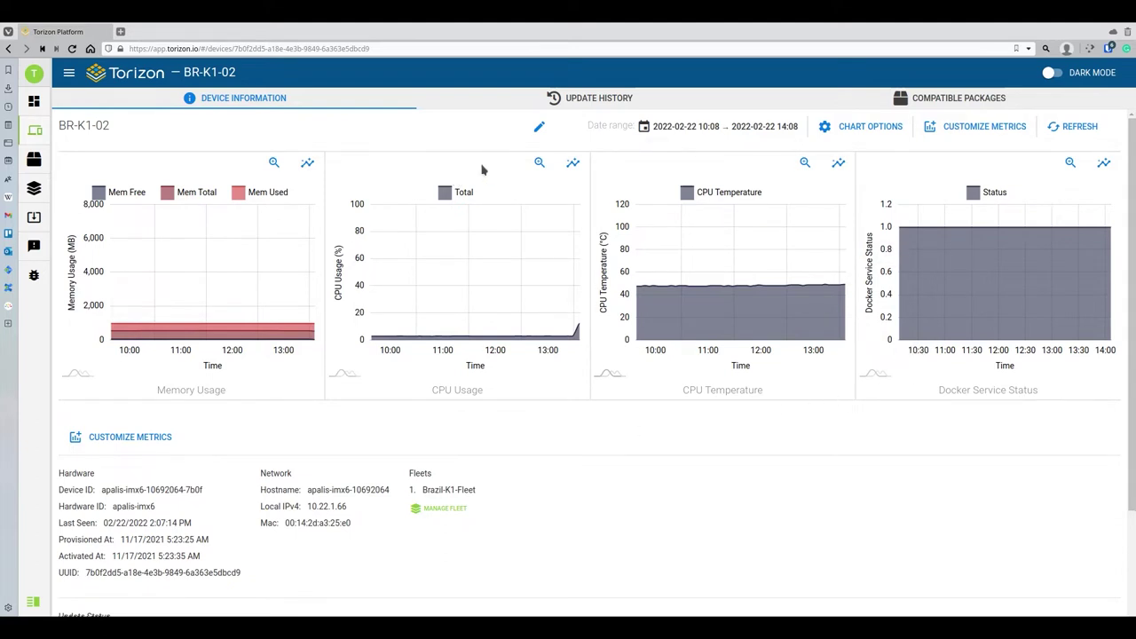
Try the one-week preset for the metric charts and set a custom date range starting on 2021-11-15.
{"action": "left_click", "coordinate": [742, 131]}
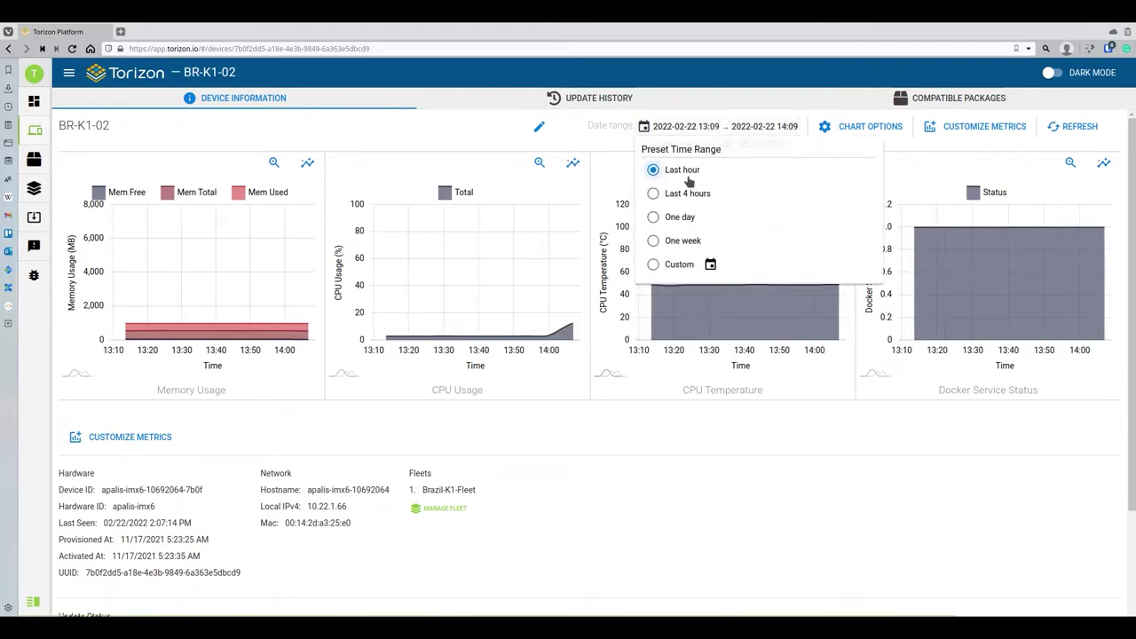
{"action": "left_click", "coordinate": [676, 241]}
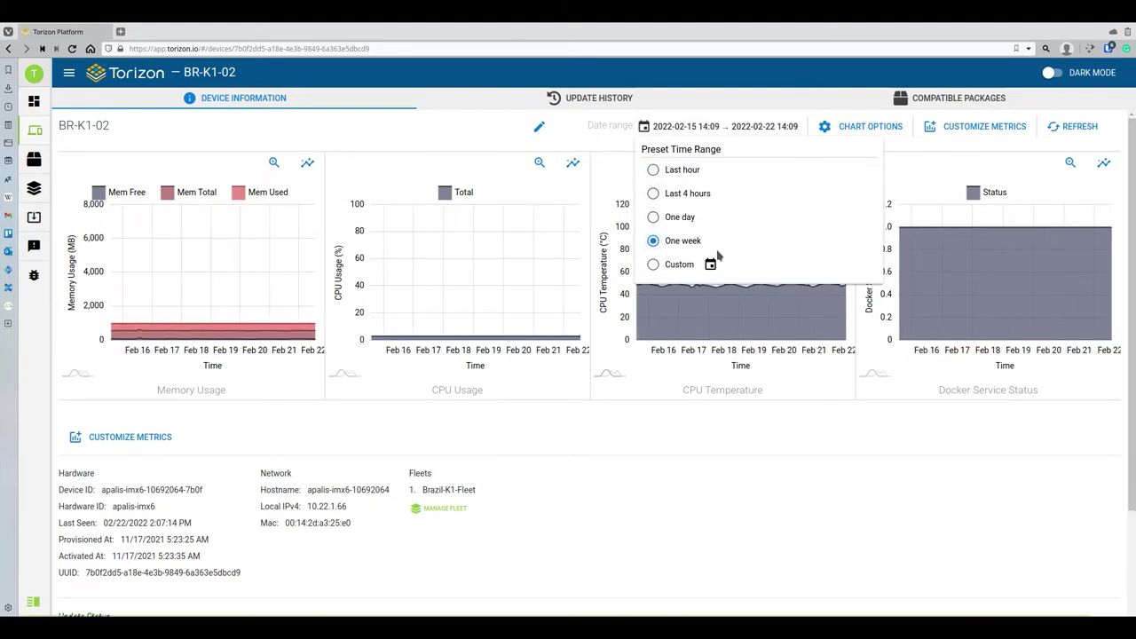
{"action": "left_click", "coordinate": [664, 265]}
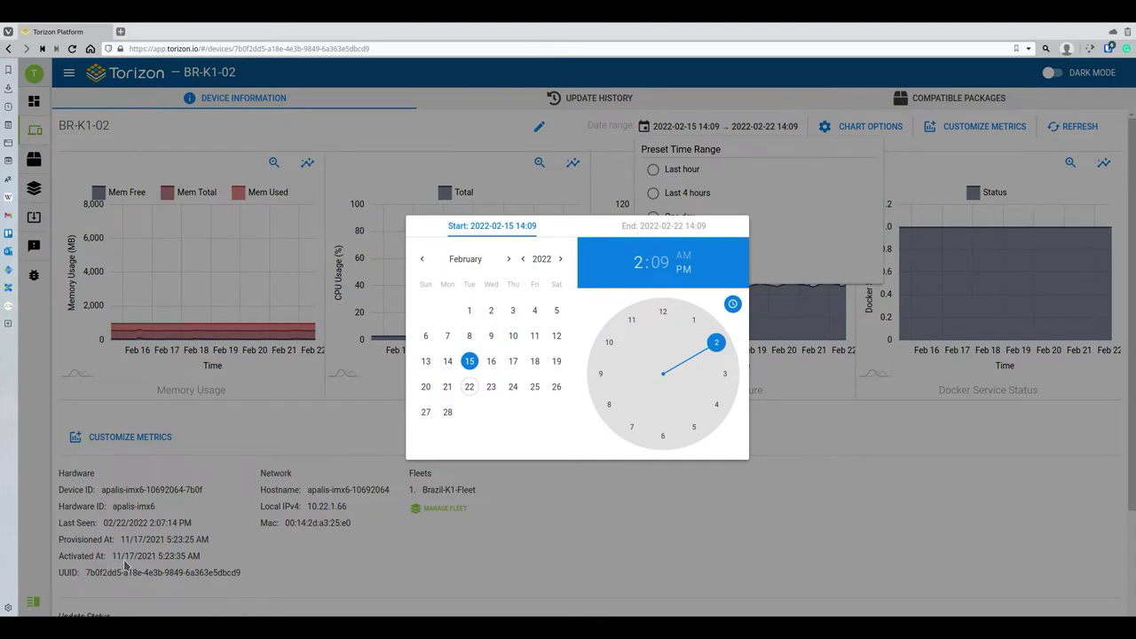
{"action": "left_click", "coordinate": [421, 259]}
{"action": "left_click", "coordinate": [421, 259]}
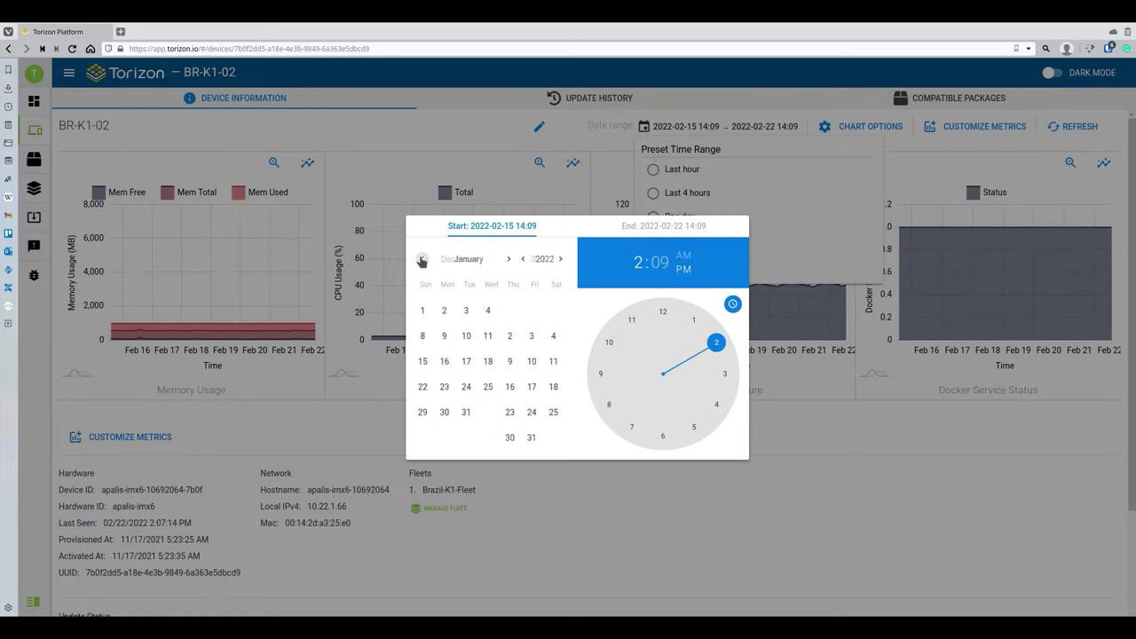
{"action": "left_click", "coordinate": [421, 259]}
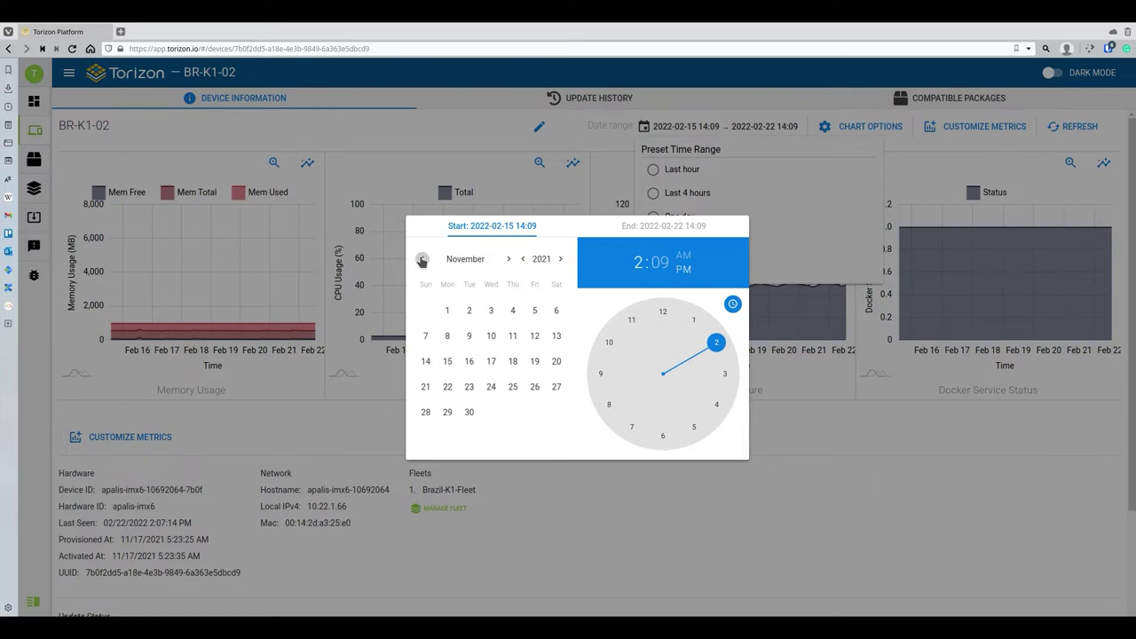
{"action": "left_click", "coordinate": [448, 362]}
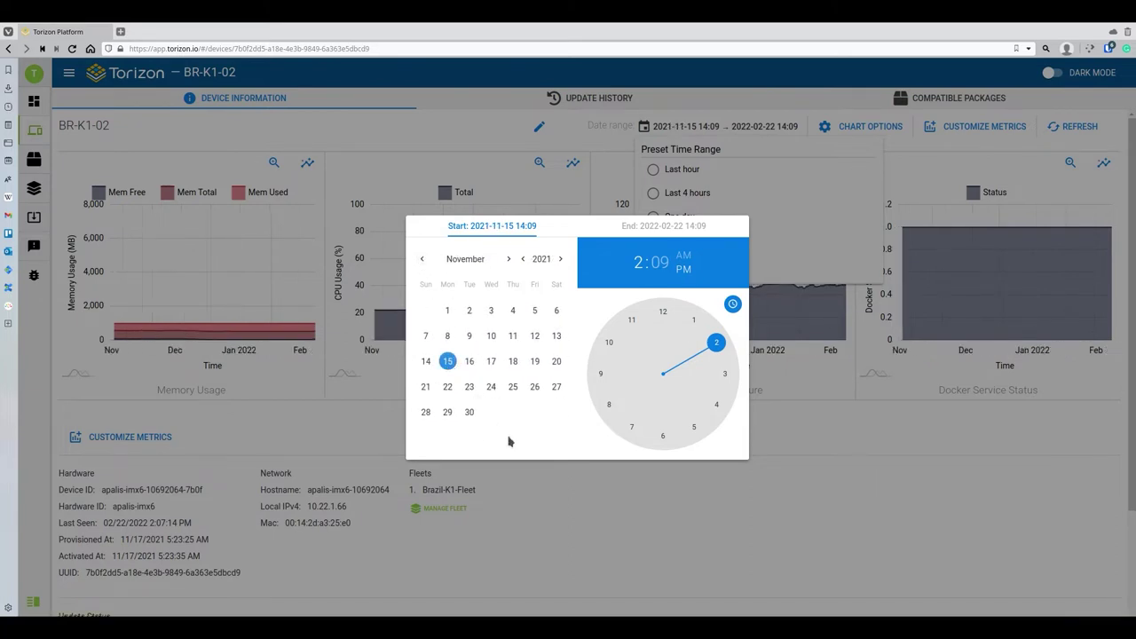
{"action": "left_click", "coordinate": [557, 485]}
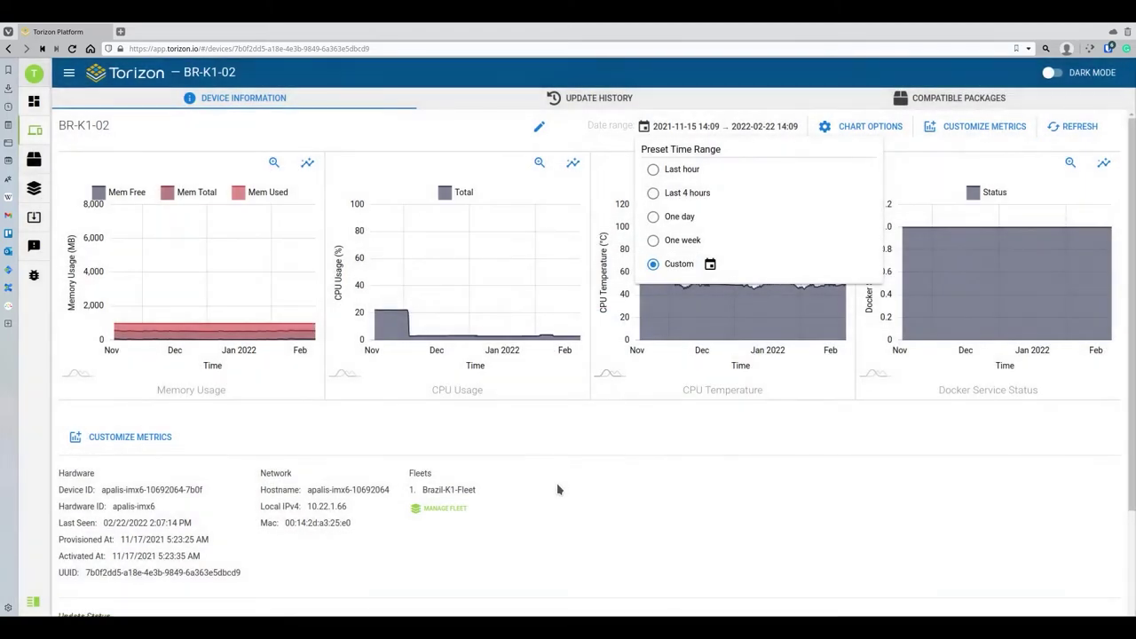
{"action": "left_click", "coordinate": [683, 426]}
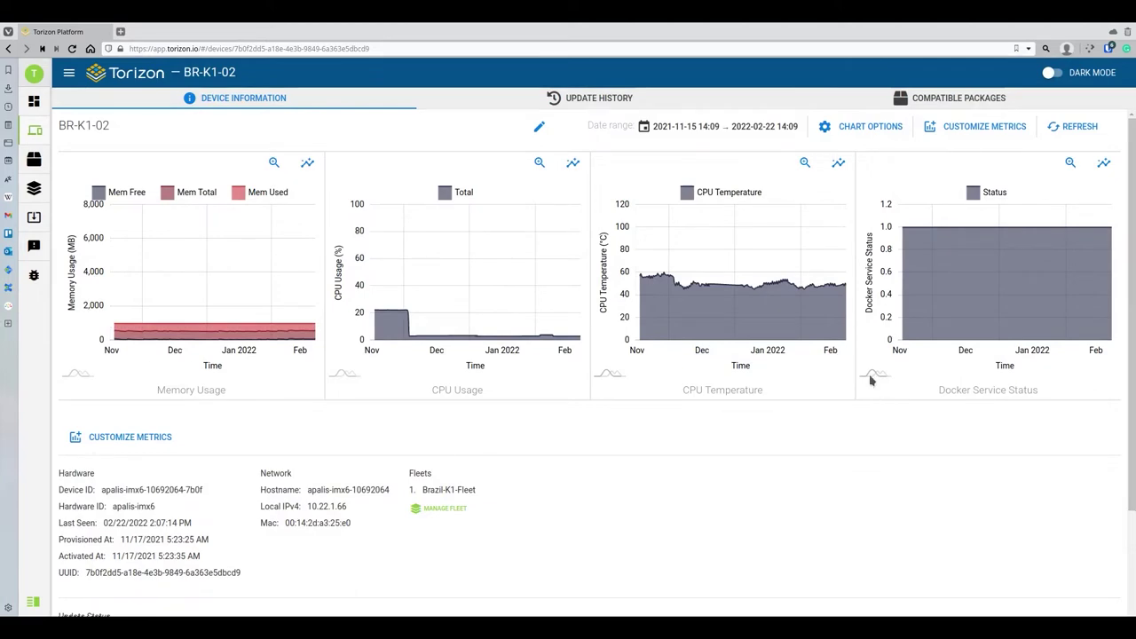
{"action": "left_click", "coordinate": [754, 127]}
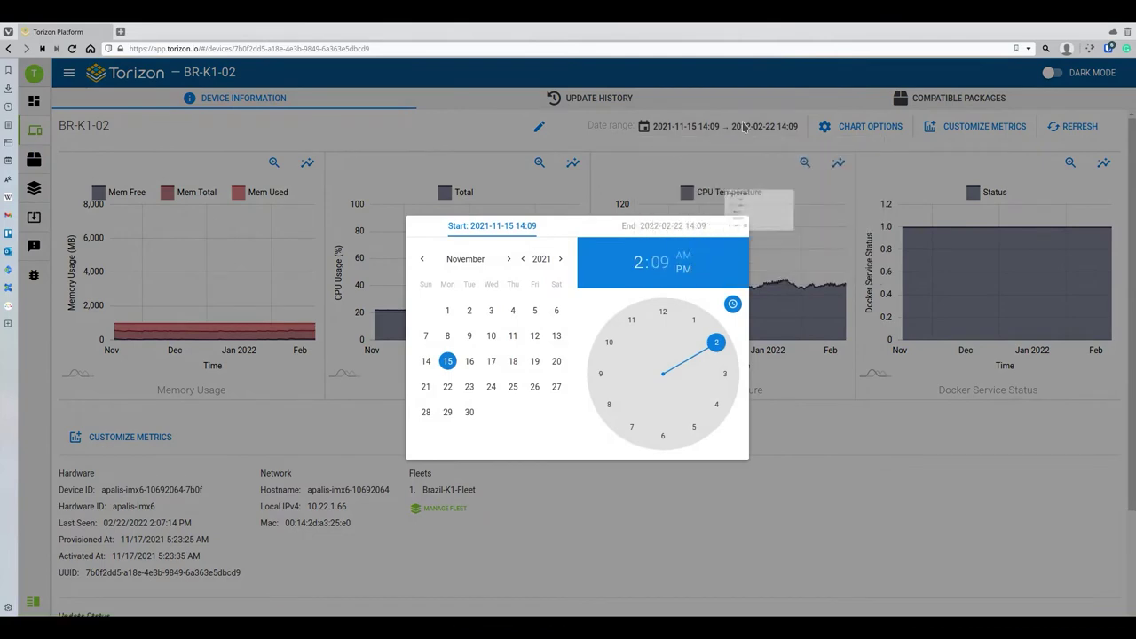
{"action": "left_click", "coordinate": [777, 423]}
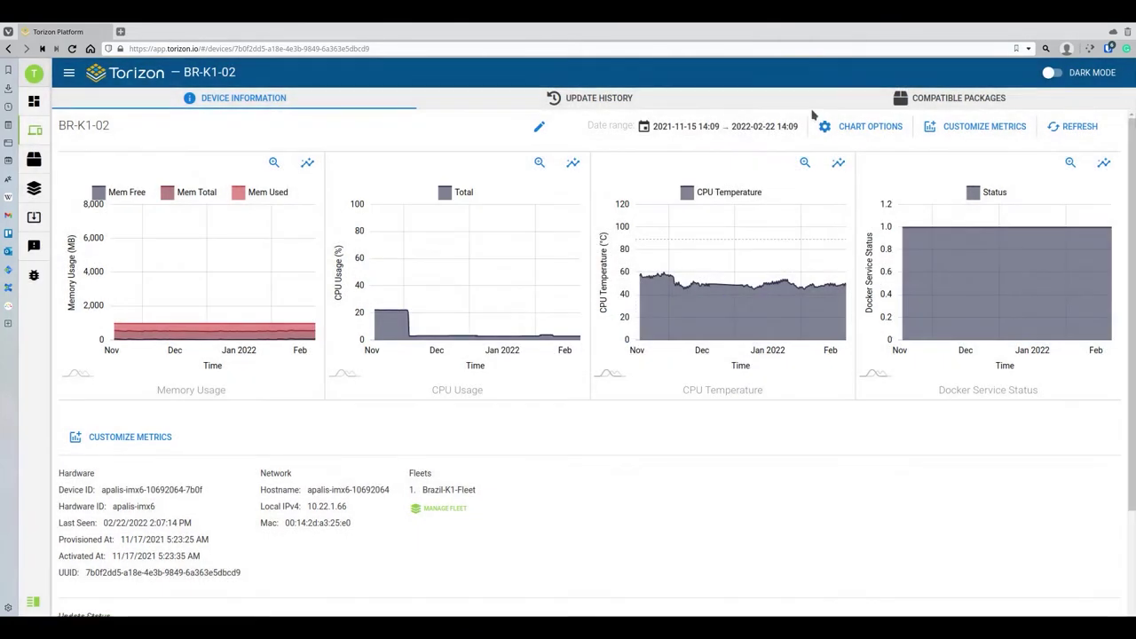
Turn on highlighting of no-data regions in the metric charts and turn it off again.
{"action": "left_click", "coordinate": [839, 127]}
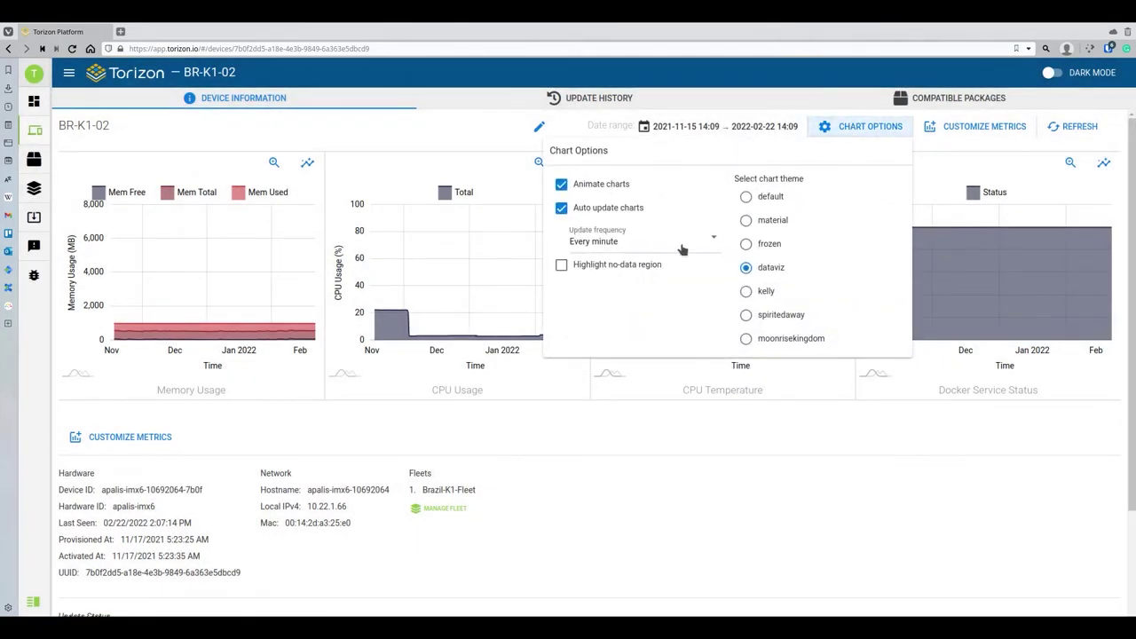
{"action": "left_click", "coordinate": [576, 266]}
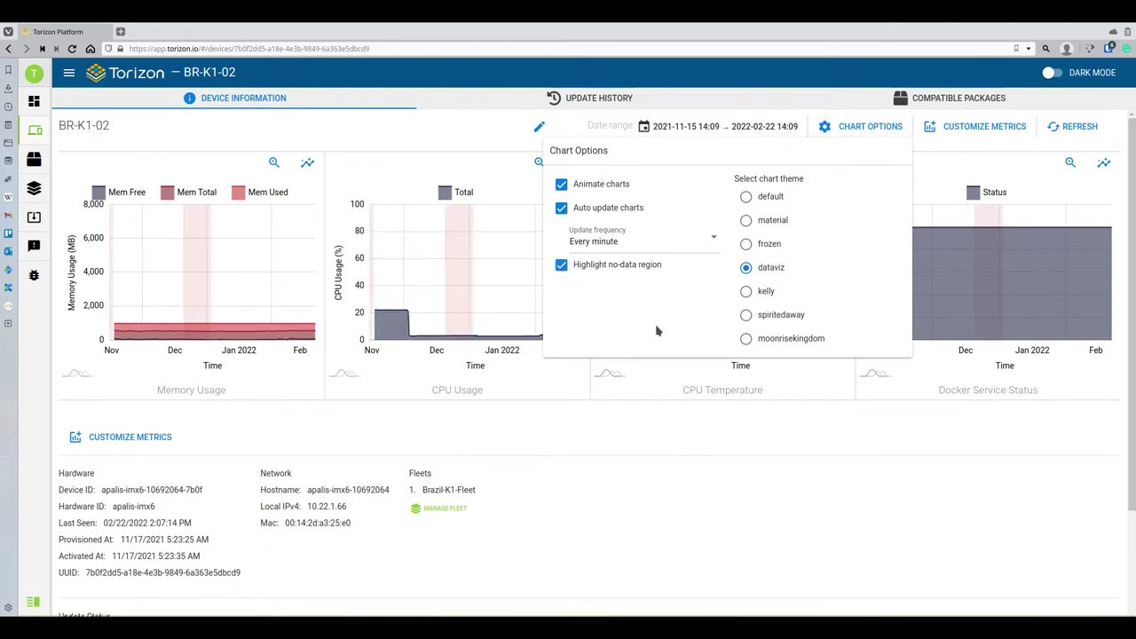
{"action": "left_click", "coordinate": [681, 442]}
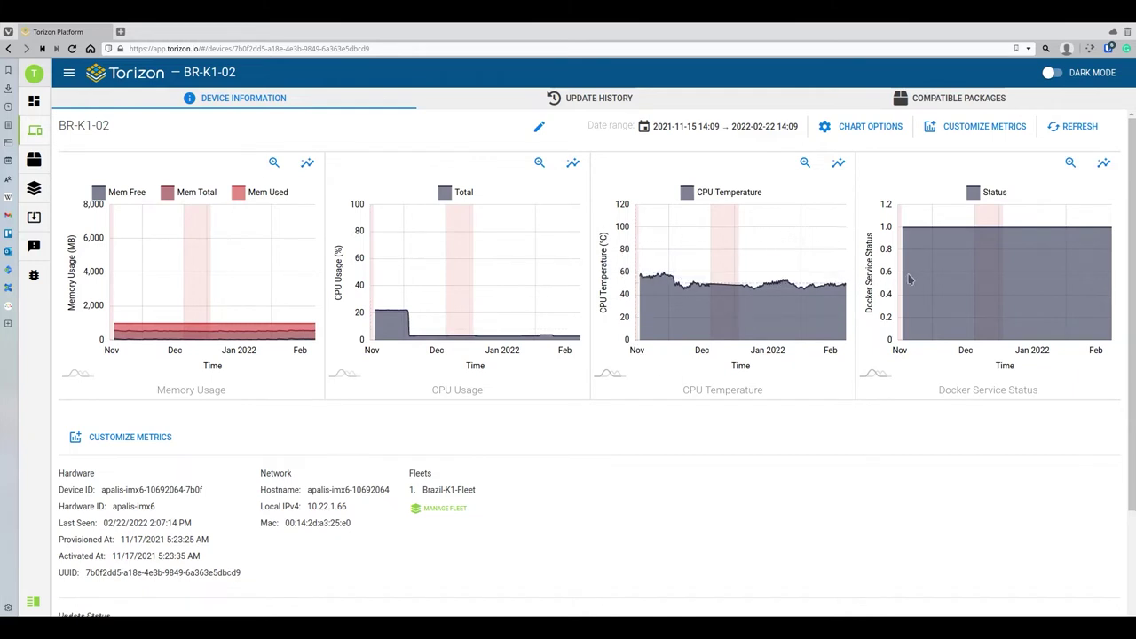
{"action": "left_click", "coordinate": [838, 129]}
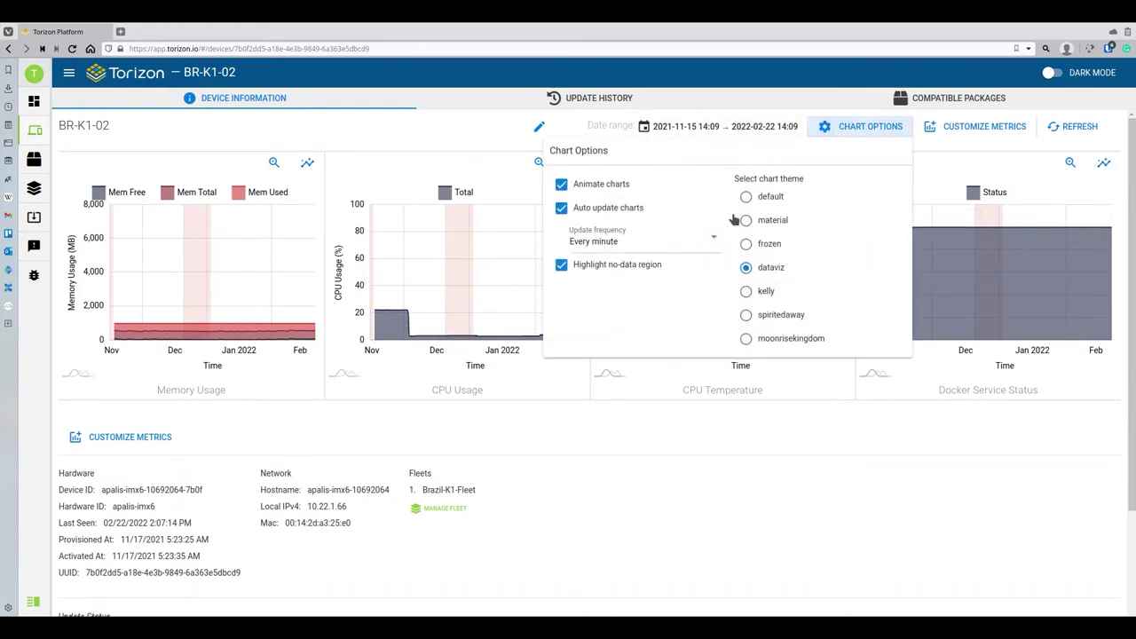
{"action": "left_click", "coordinate": [561, 266]}
{"action": "left_click", "coordinate": [707, 411]}
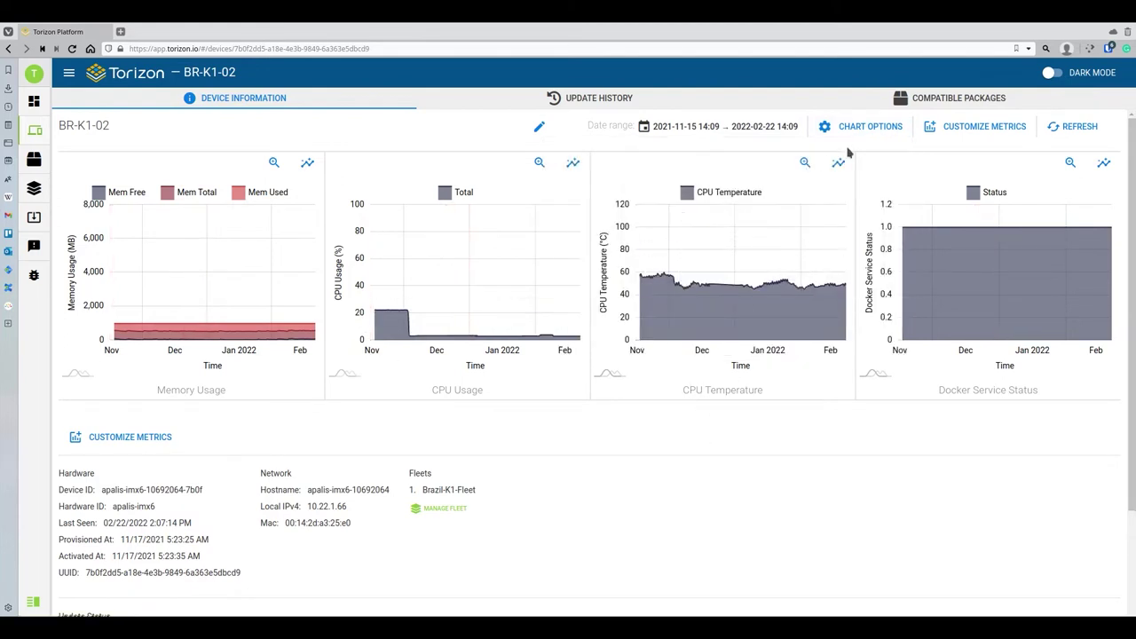
Disable Connect series for the Docker Service Status and CPU Temperature charts and update both charts.
{"action": "left_click", "coordinate": [1089, 169]}
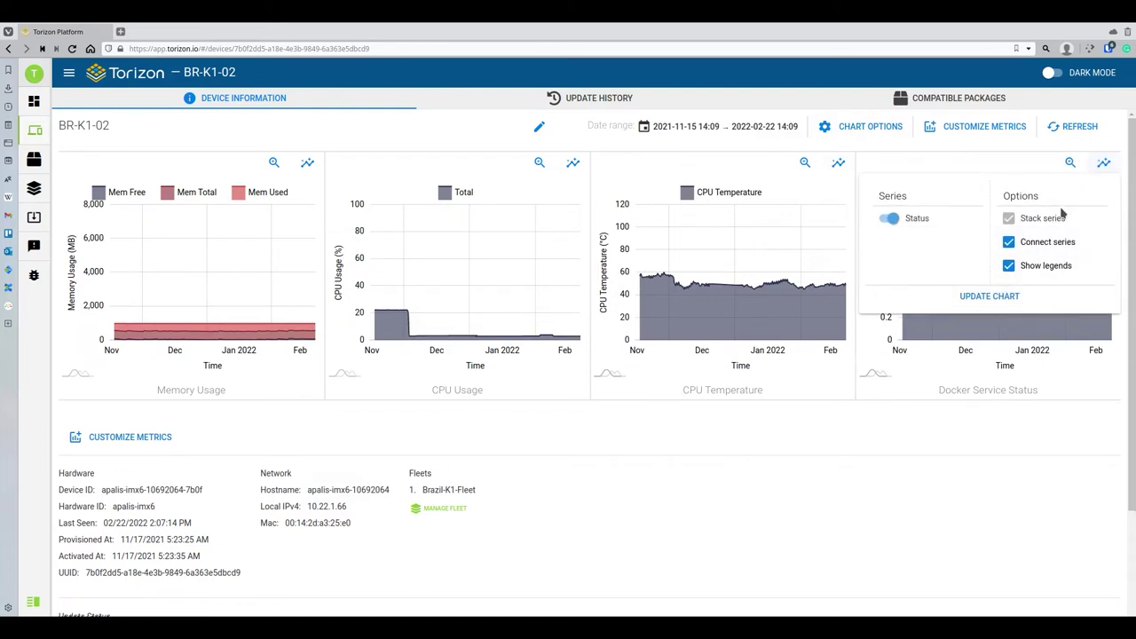
{"action": "left_click", "coordinate": [1026, 246]}
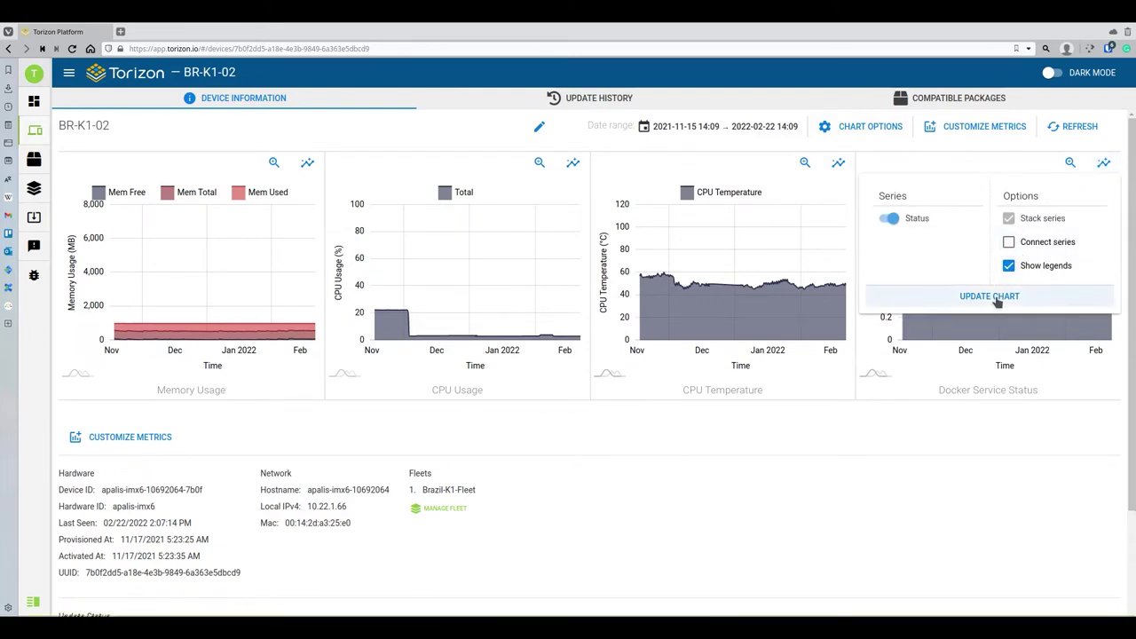
{"action": "left_click", "coordinate": [992, 296]}
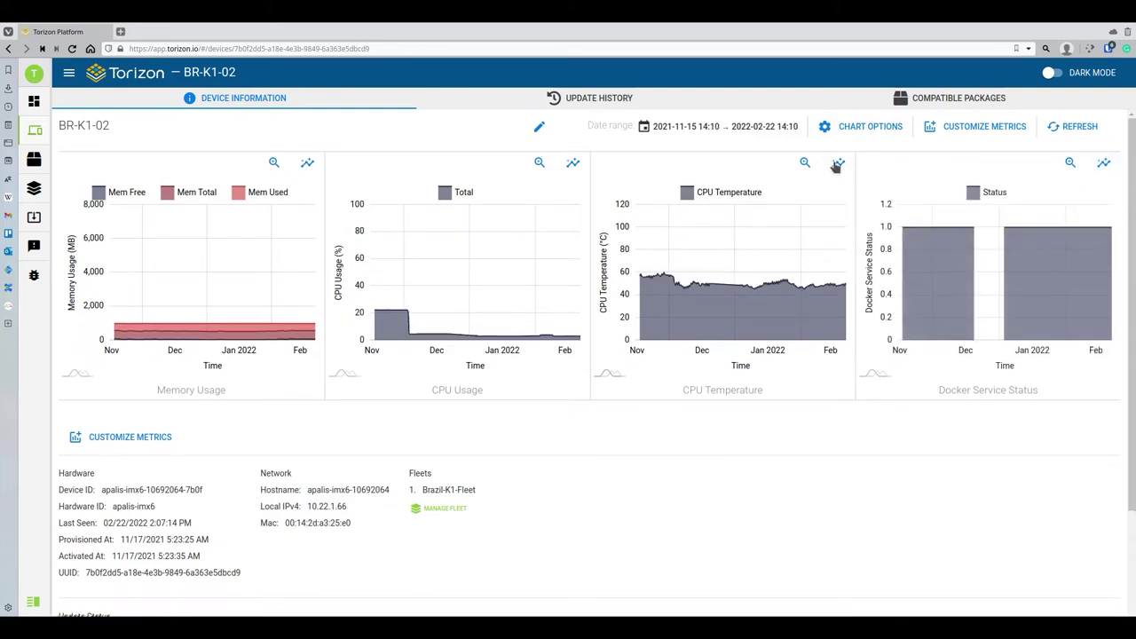
{"action": "left_click", "coordinate": [838, 163]}
{"action": "left_click", "coordinate": [971, 241]}
{"action": "left_click", "coordinate": [952, 295]}
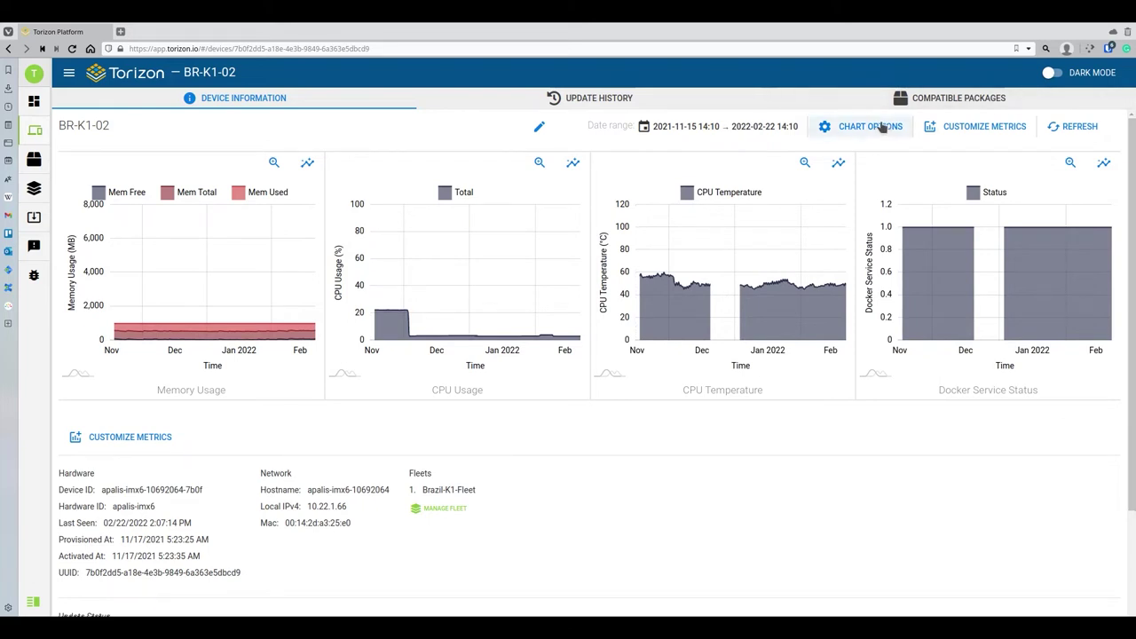
Turn on highlighting of no-data regions in the metric charts.
{"action": "left_click", "coordinate": [882, 128]}
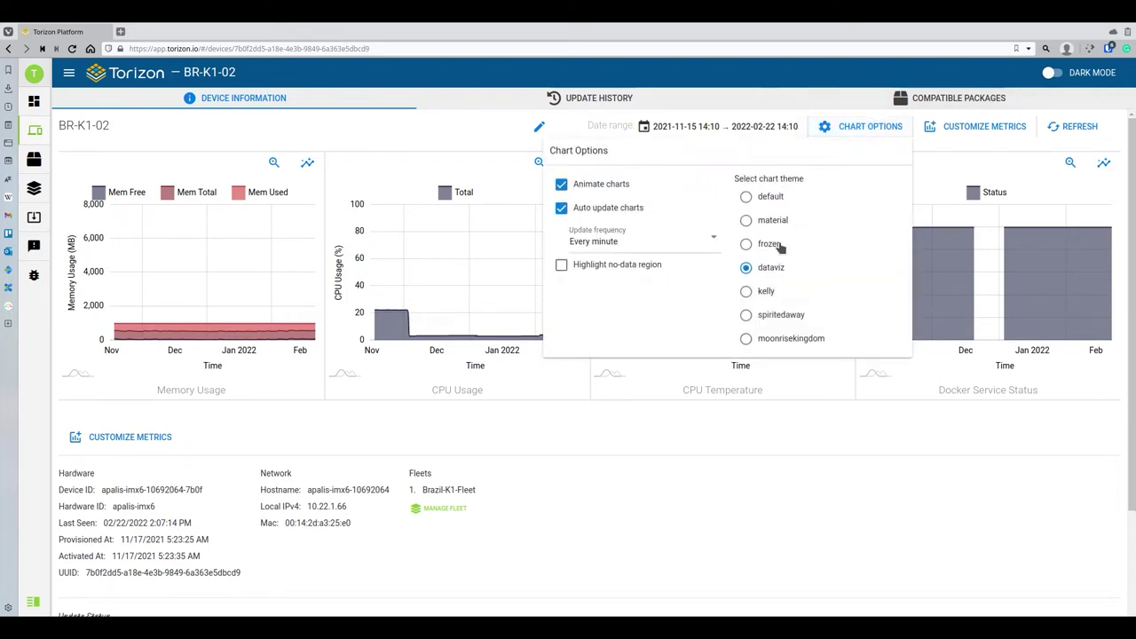
{"action": "left_click", "coordinate": [603, 274]}
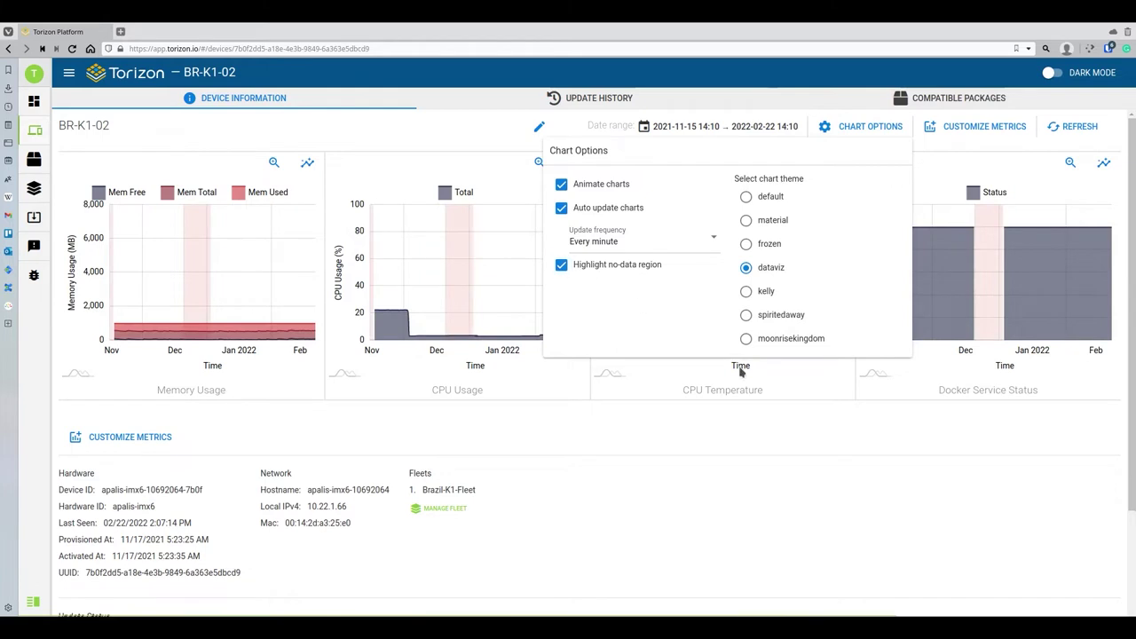
{"action": "left_click", "coordinate": [957, 174]}
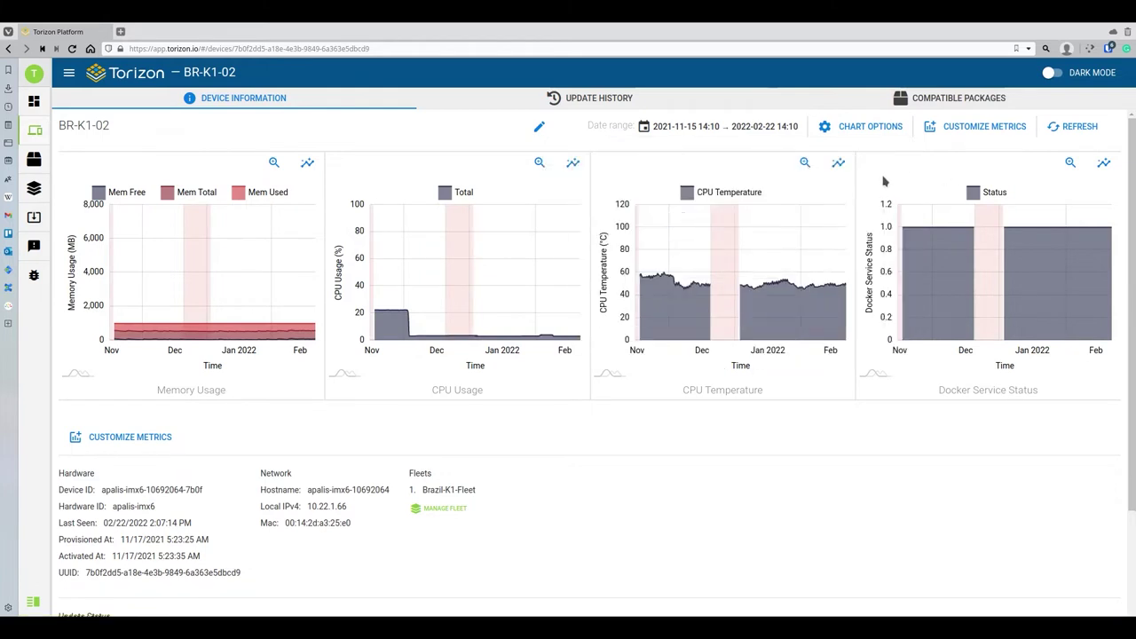
Enable Connect series for the CPU Temperature and Docker Service Status charts and update both charts.
{"action": "left_click", "coordinate": [838, 165]}
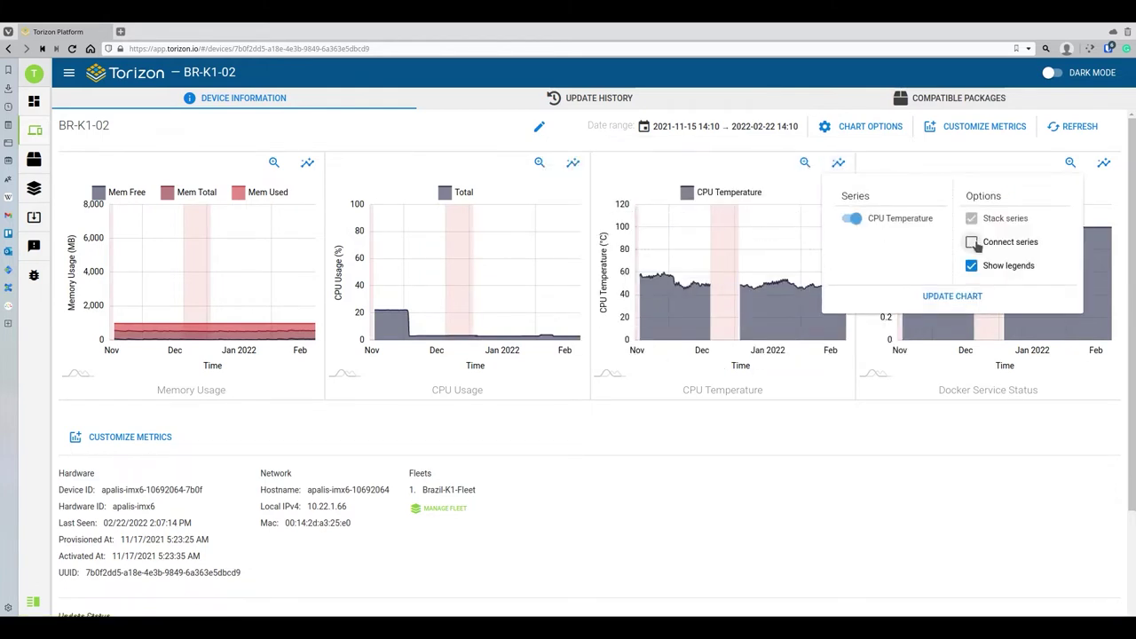
{"action": "left_click", "coordinate": [985, 299]}
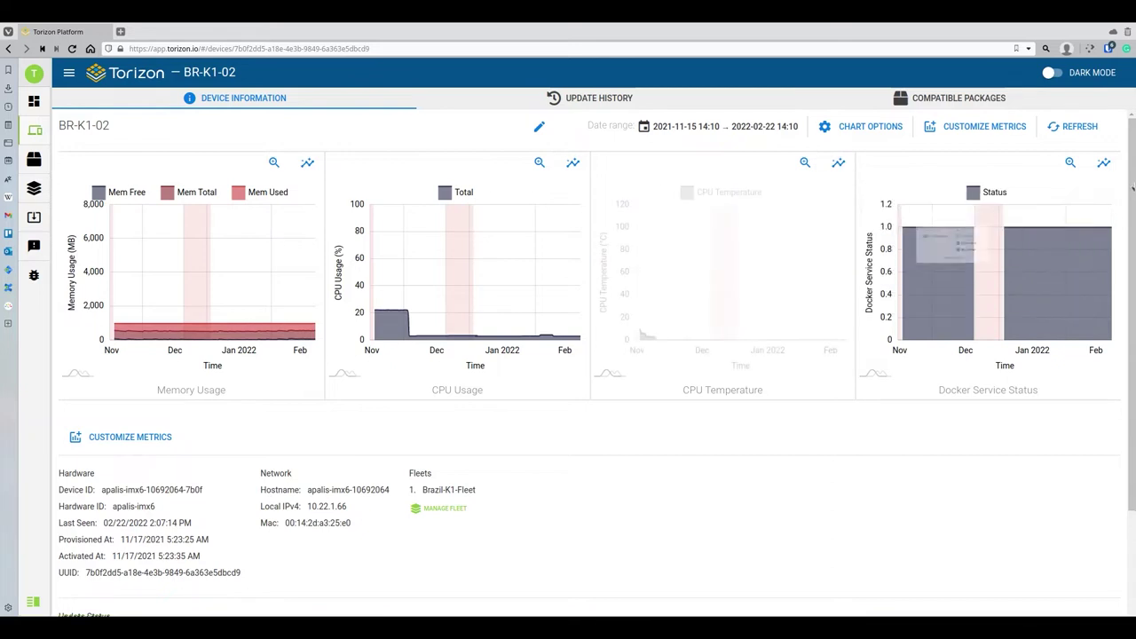
{"action": "left_click", "coordinate": [1104, 165]}
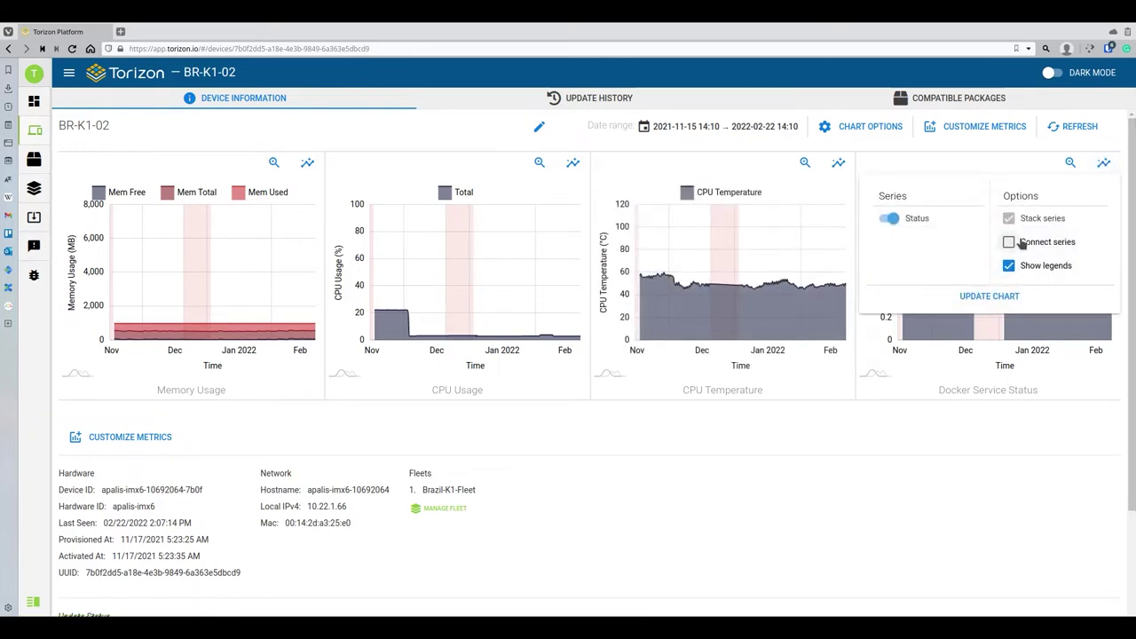
{"action": "left_click", "coordinate": [987, 426]}
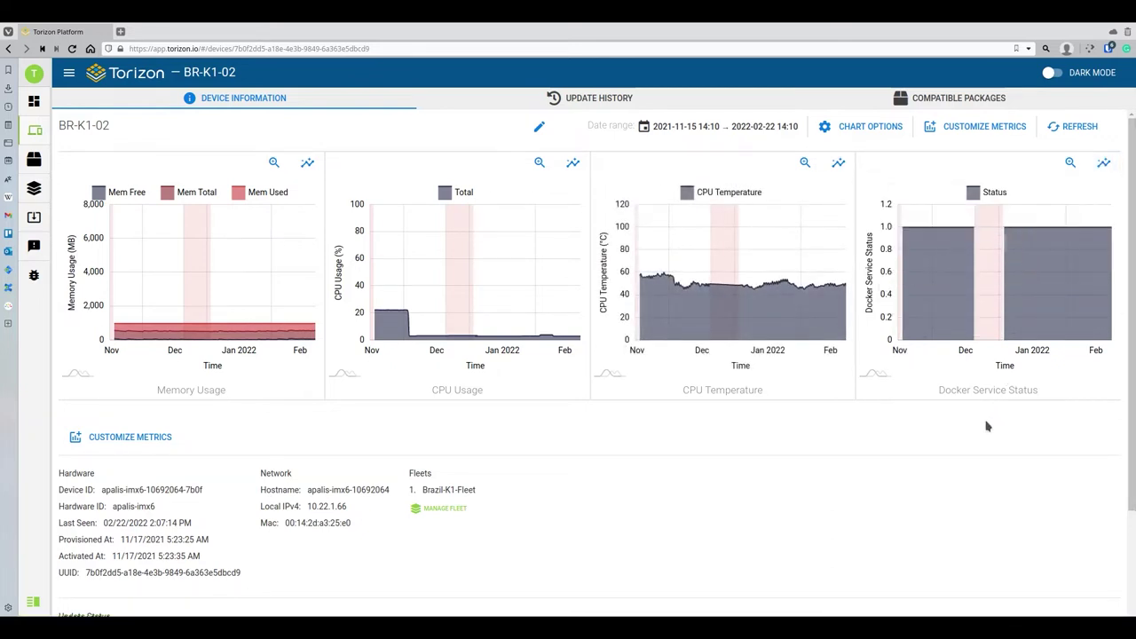
{"action": "left_click", "coordinate": [1104, 165]}
{"action": "left_click", "coordinate": [1035, 296]}
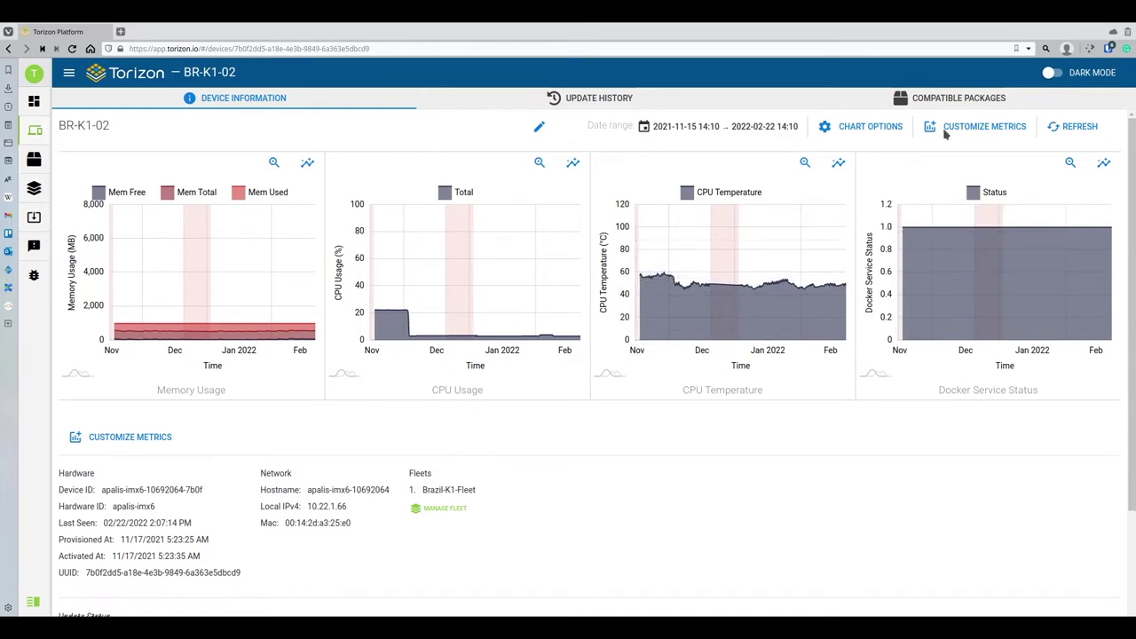
Try the default and spiritedaway chart themes, settle on material, and turn on dark mode.
{"action": "left_click", "coordinate": [855, 130]}
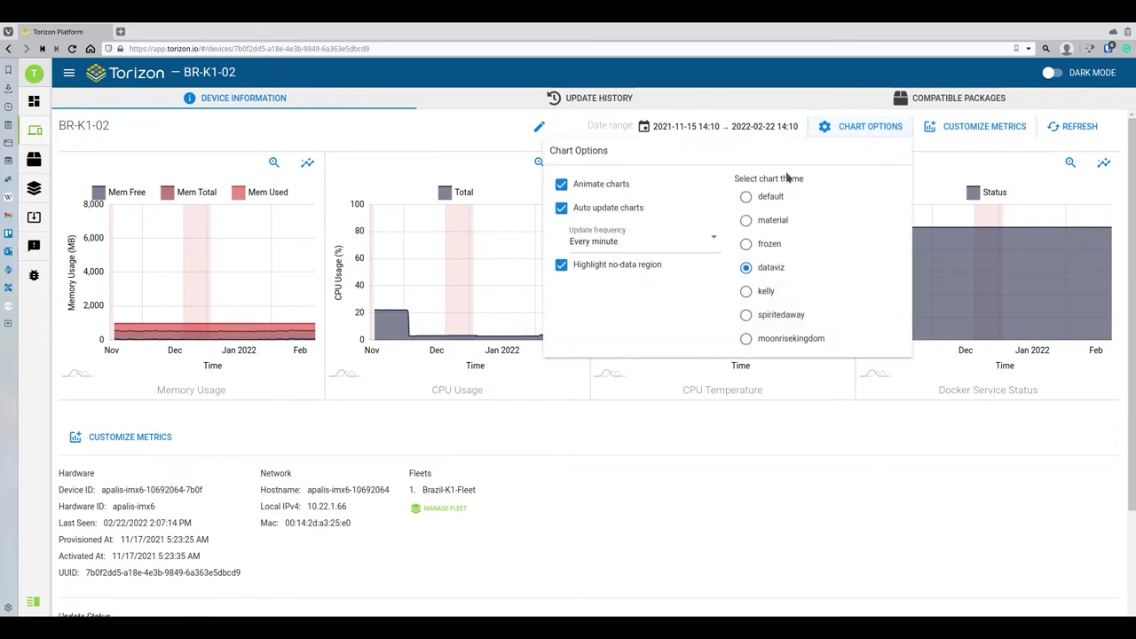
{"action": "left_click", "coordinate": [769, 197]}
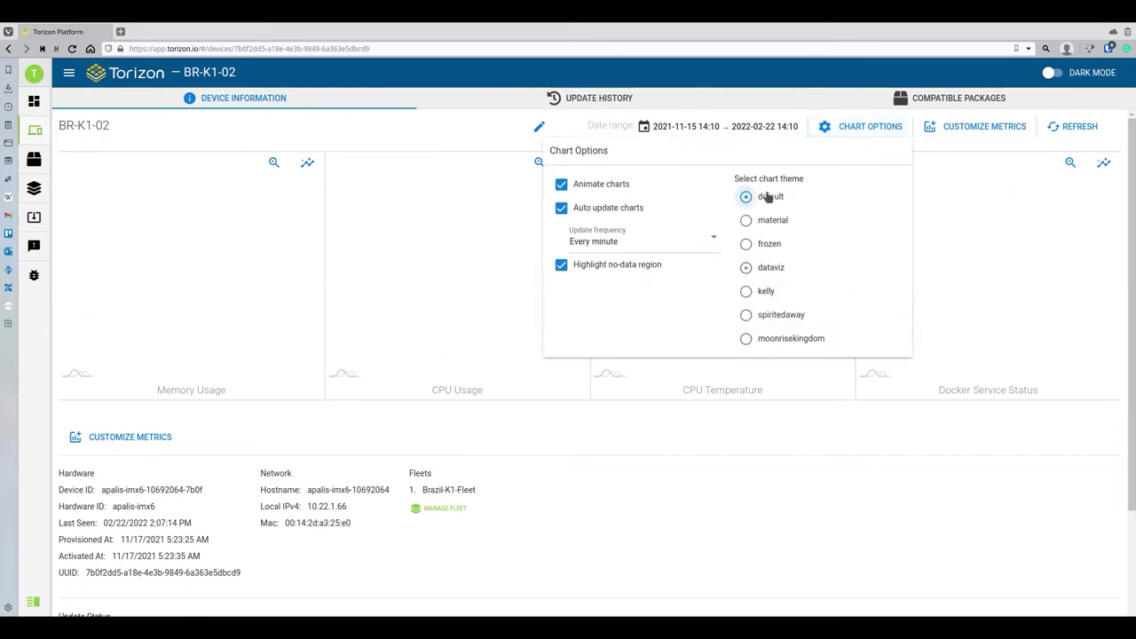
{"action": "left_click", "coordinate": [758, 224]}
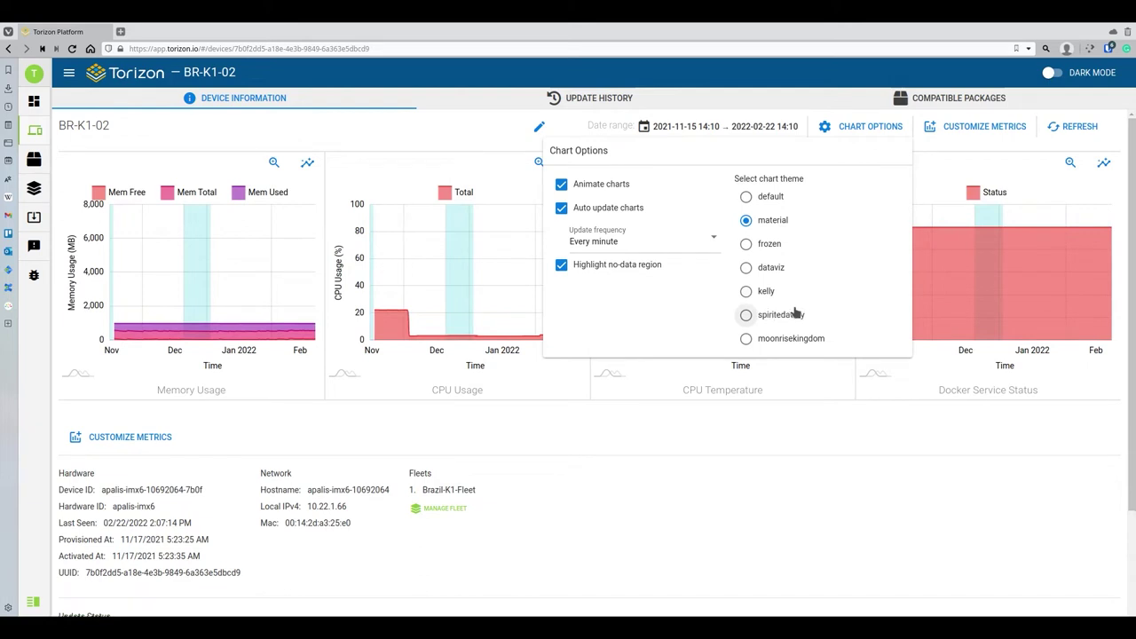
{"action": "left_click", "coordinate": [788, 314]}
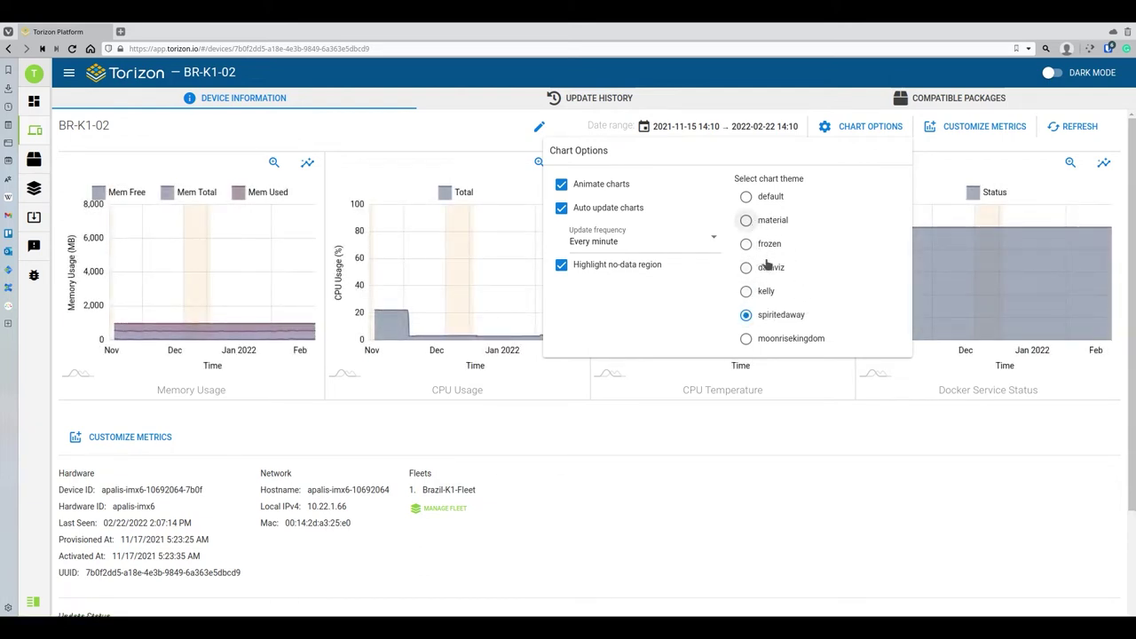
{"action": "left_click", "coordinate": [793, 434]}
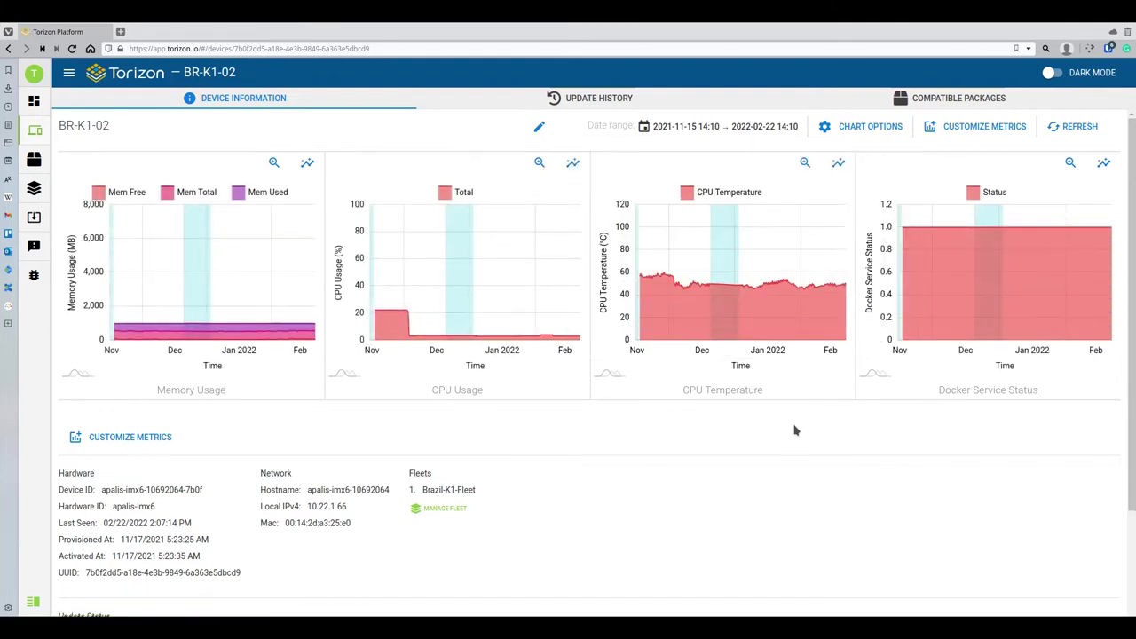
{"action": "left_click", "coordinate": [1054, 74]}
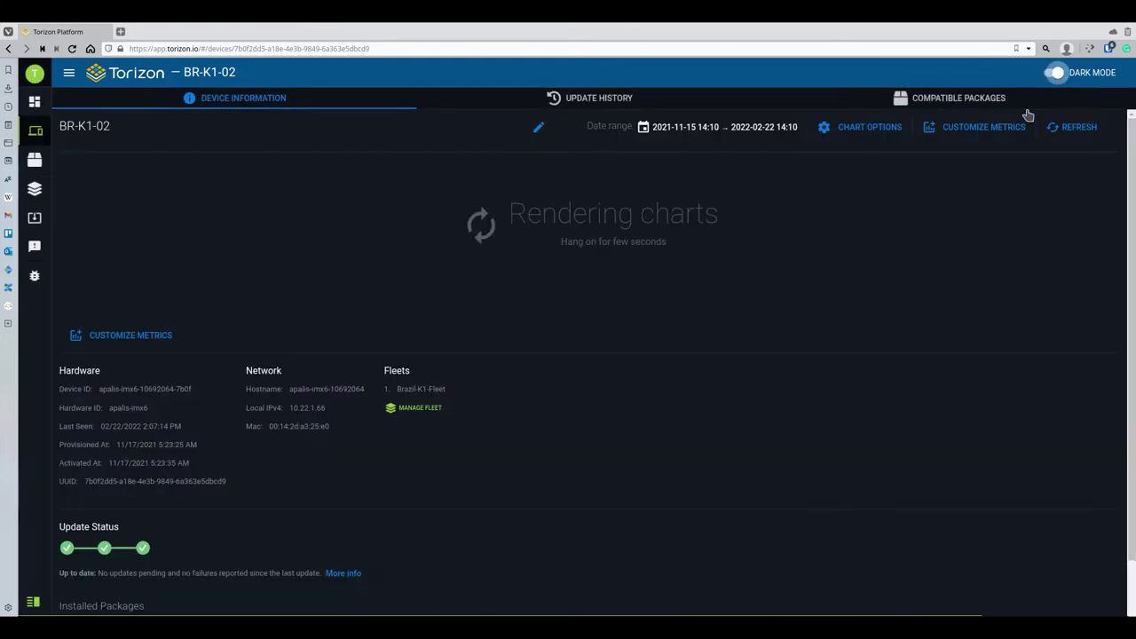
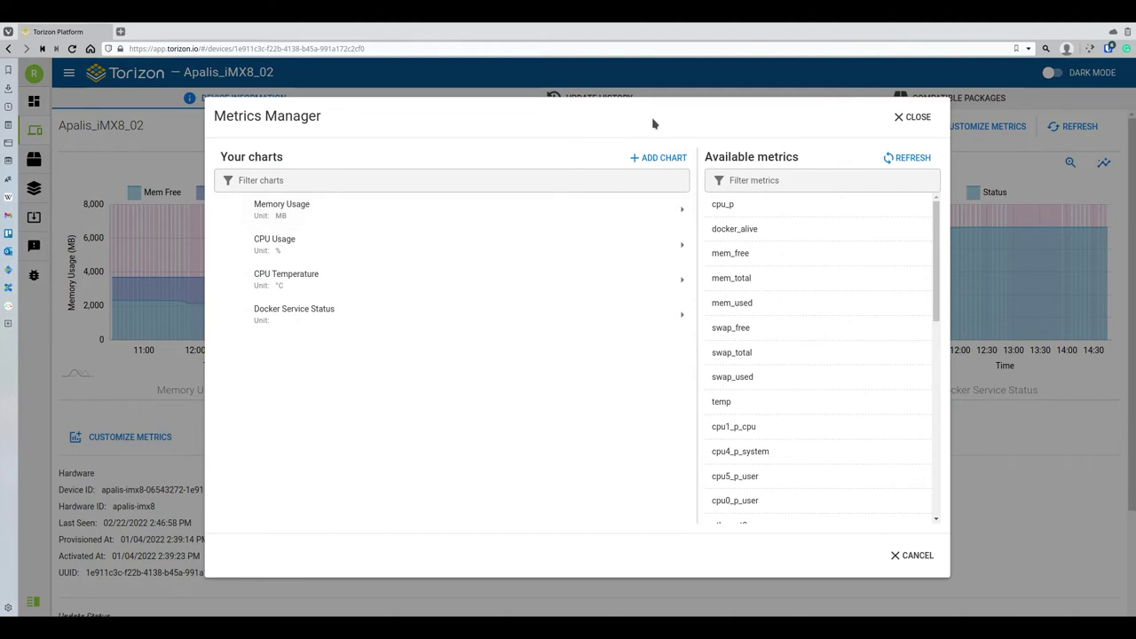
Add a new chart in the Metrics Manager of Apalis_iMX8_02 and title it Ethernet Rx.
{"action": "left_click", "coordinate": [661, 157]}
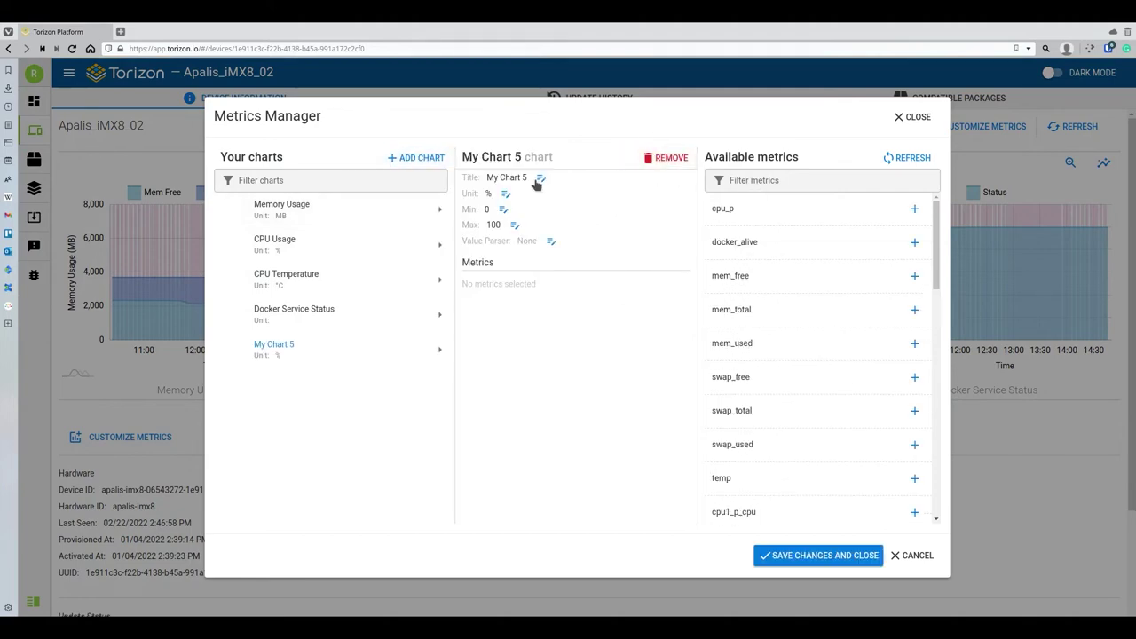
{"action": "left_click", "coordinate": [541, 177]}
{"action": "left_click_drag", "start_coordinate": [543, 182], "coordinate": [499, 187]}
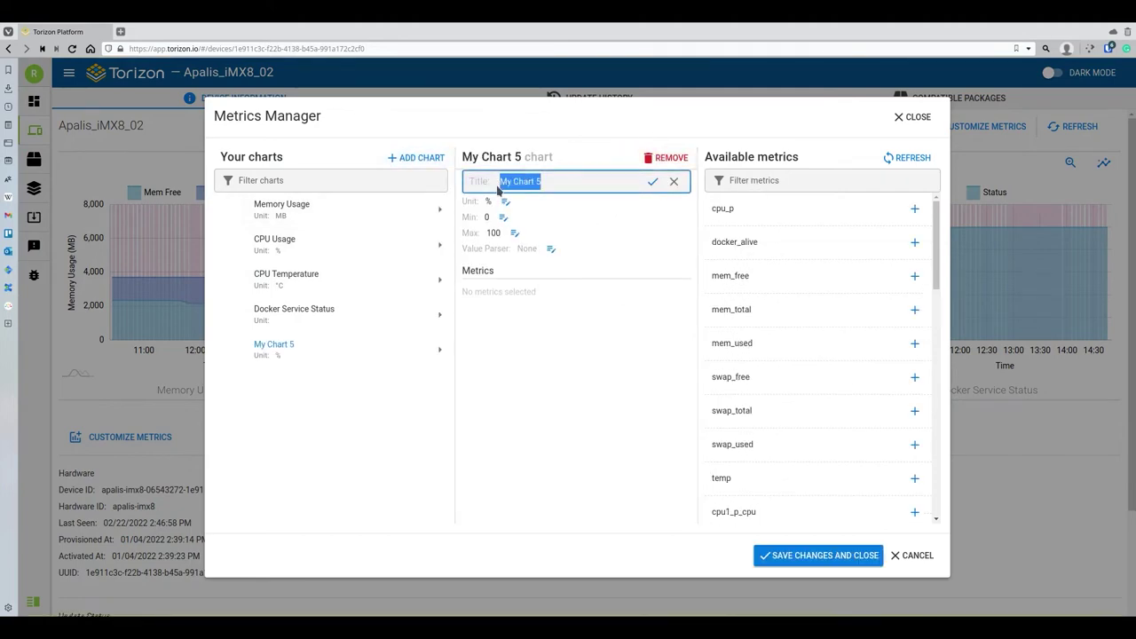
{"action": "type", "text": "Ethernet Rx"}
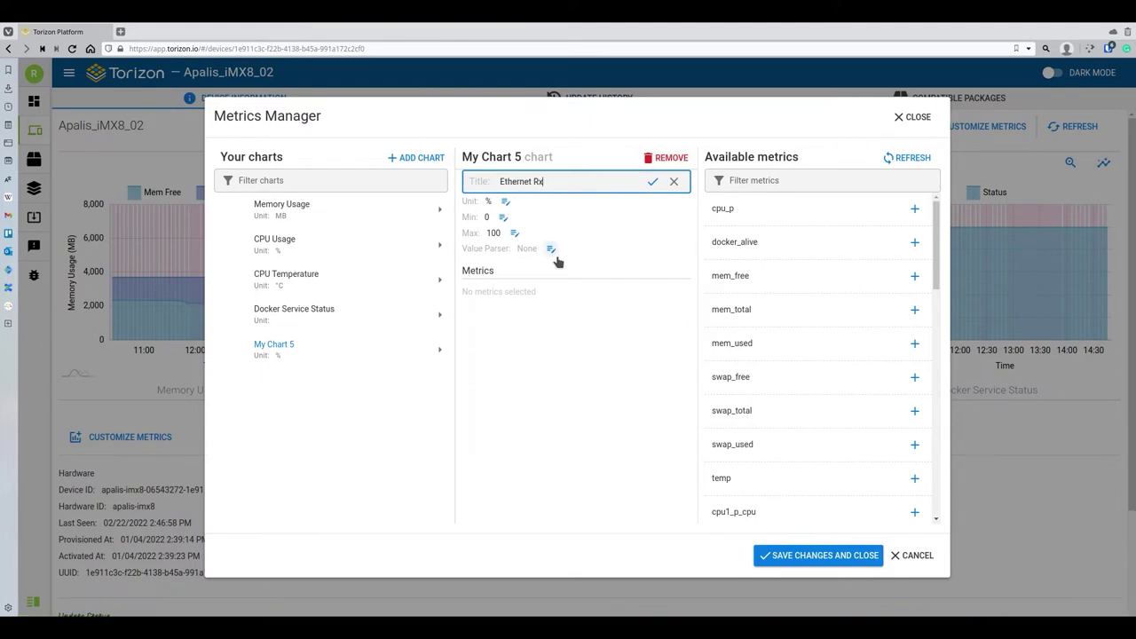
{"action": "left_click", "coordinate": [652, 181]}
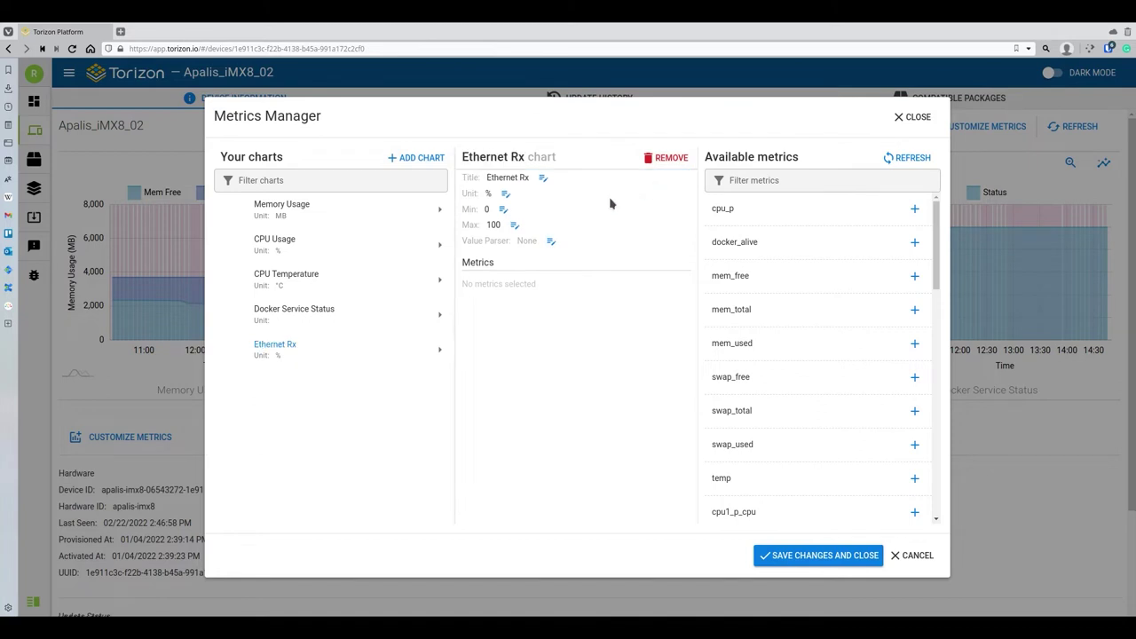
Set the Ethernet Rx chart's unit to Bytes and clear its maximum value.
{"action": "left_click", "coordinate": [503, 194]}
{"action": "left_click", "coordinate": [512, 197]}
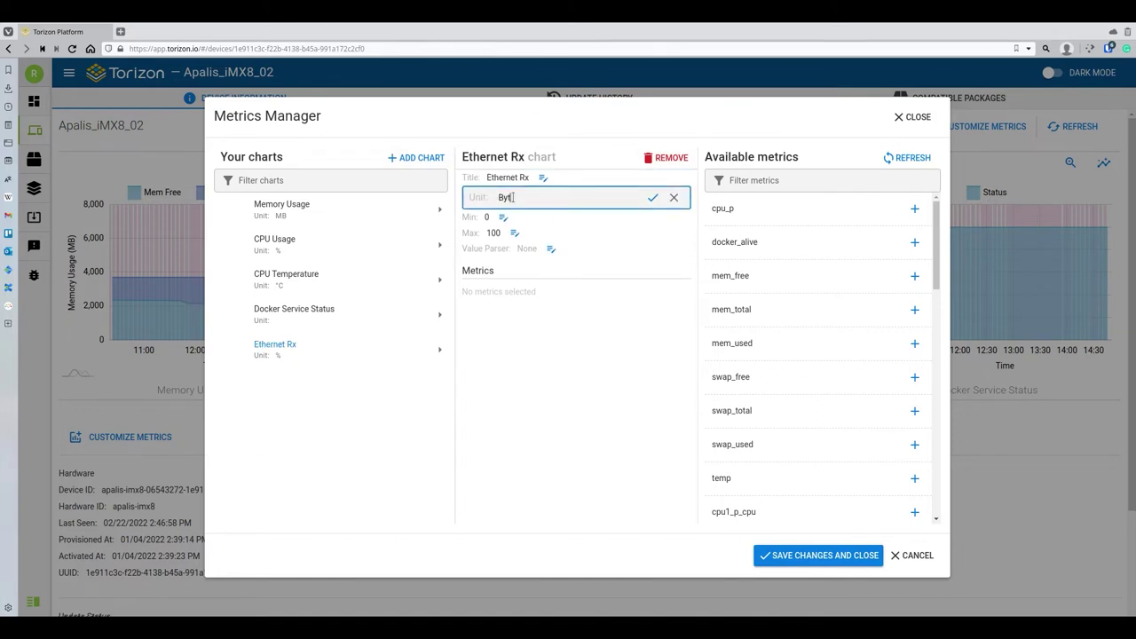
{"action": "left_click", "coordinate": [652, 197]}
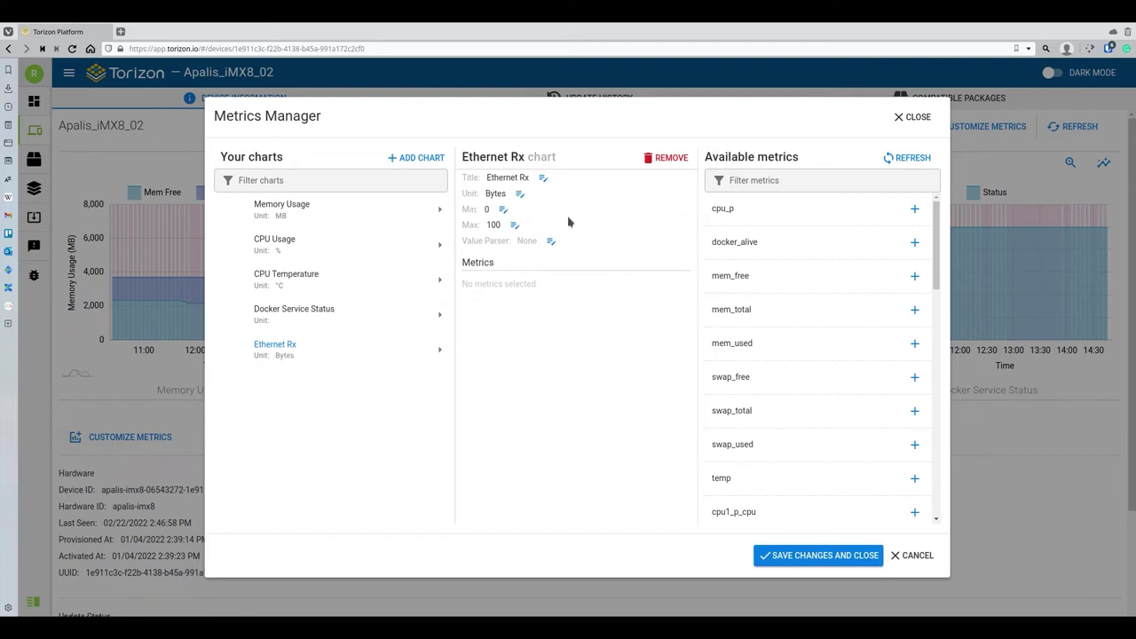
{"action": "left_click", "coordinate": [514, 224]}
{"action": "left_click", "coordinate": [534, 225]}
{"action": "key", "text": "BackSpace"}
{"action": "key", "text": "BackSpace"}
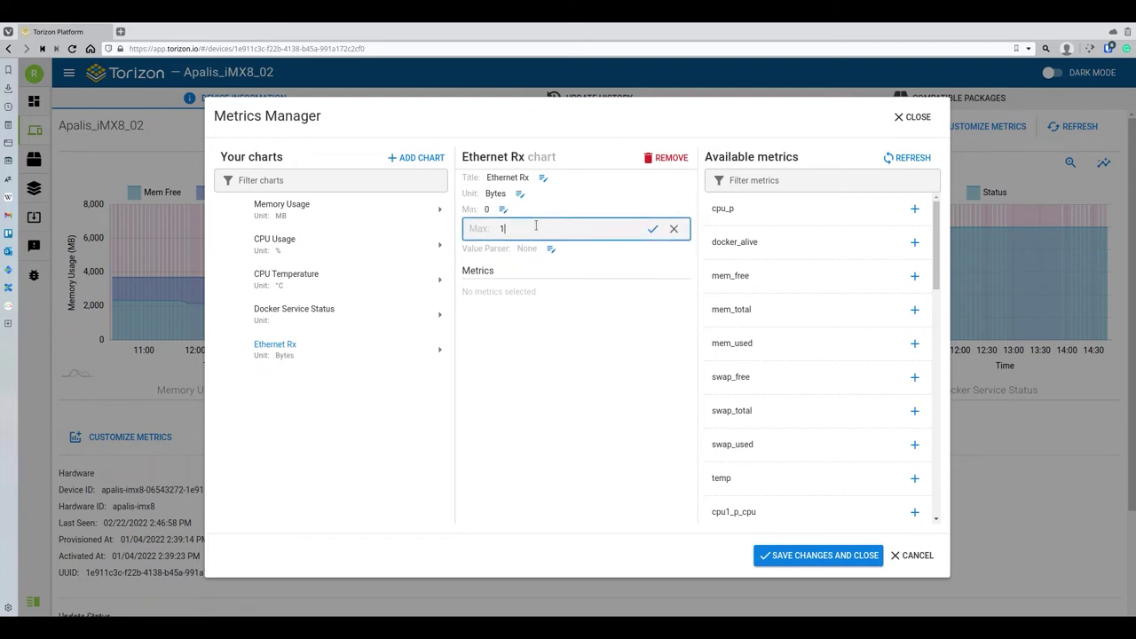
{"action": "left_click", "coordinate": [653, 229]}
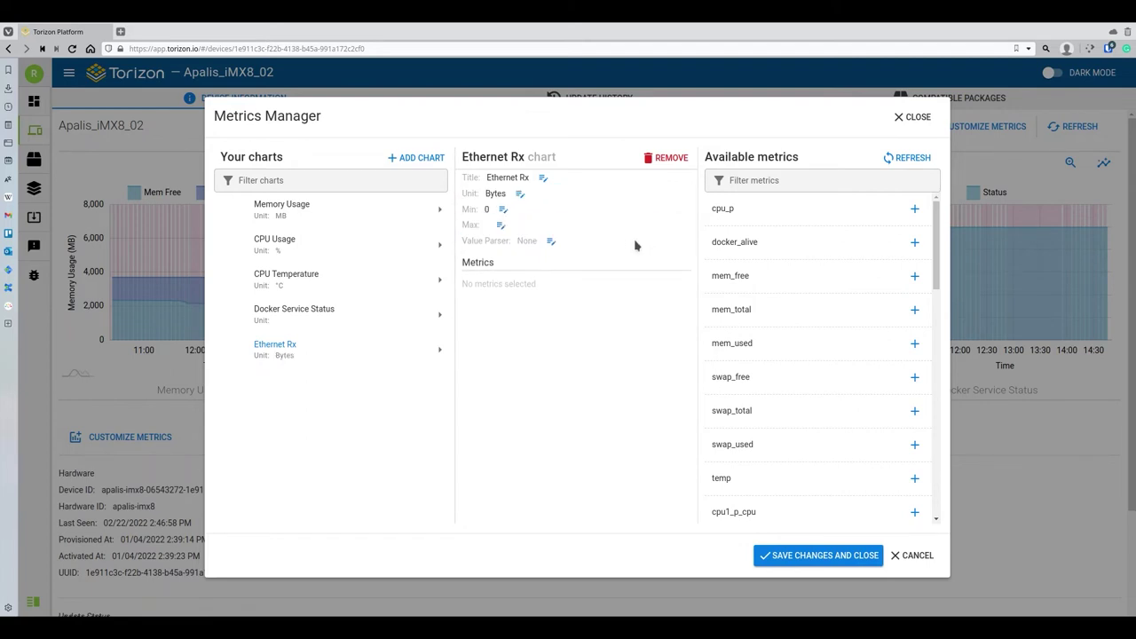
Choose None as the value parser of the Ethernet Rx chart.
{"action": "left_click", "coordinate": [551, 243]}
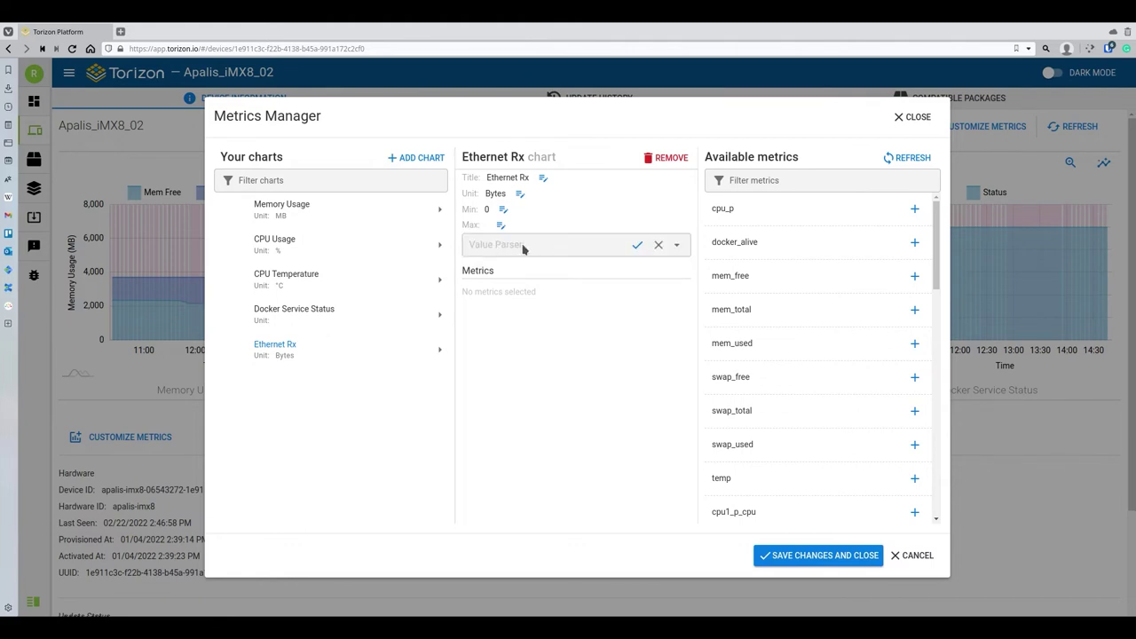
{"action": "left_click", "coordinate": [674, 247]}
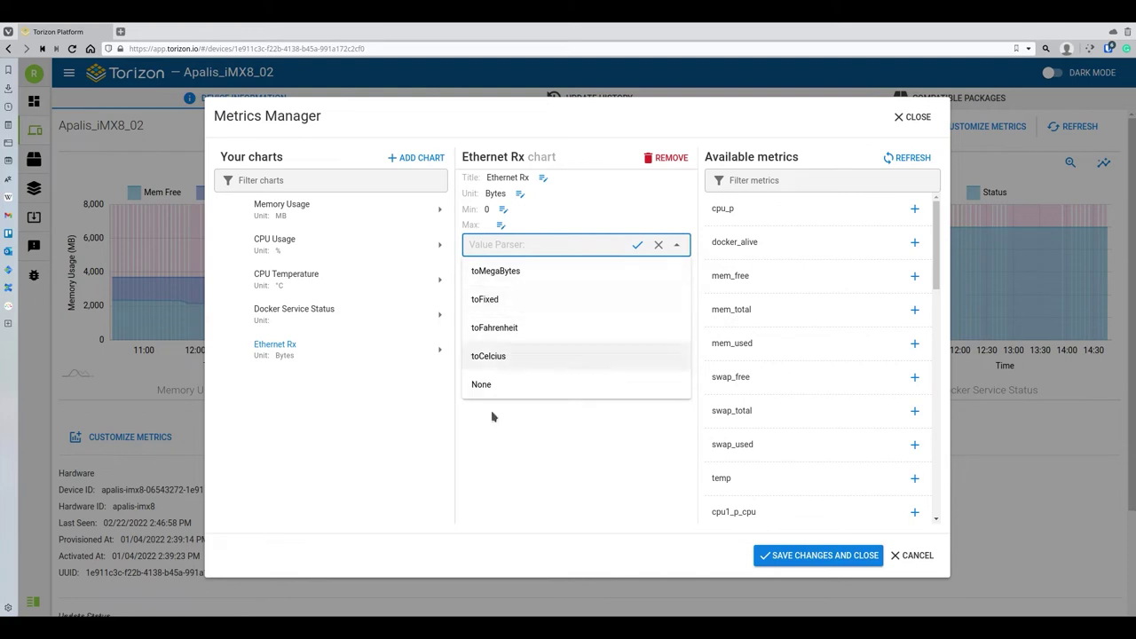
{"action": "left_click", "coordinate": [485, 384]}
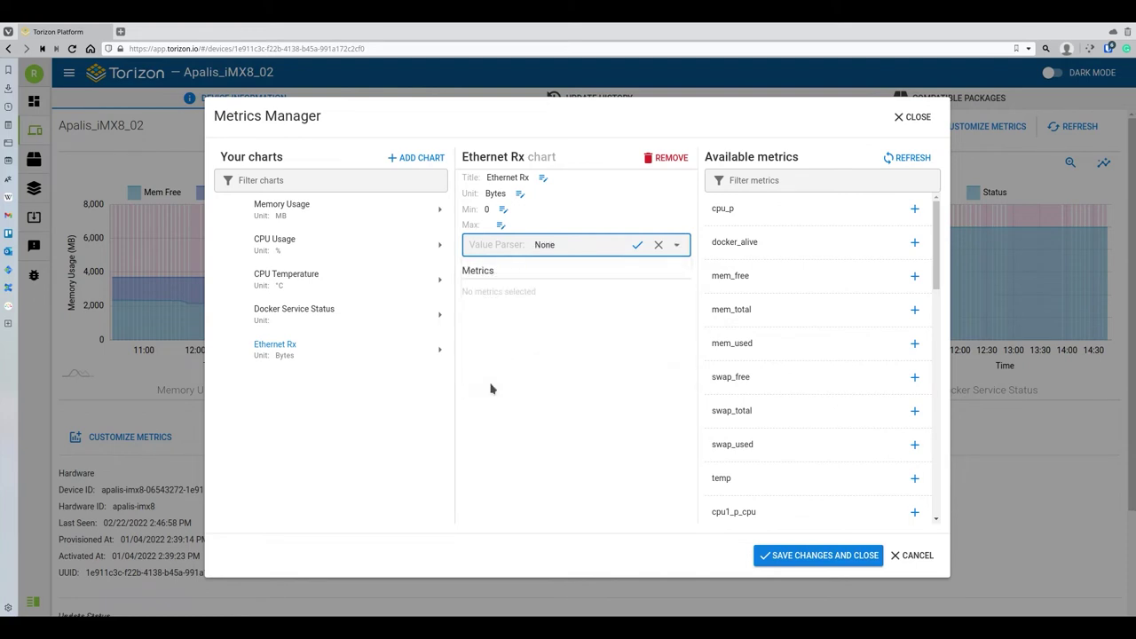
Filter the available metrics by rx and add ethernet0.rx.bytes to the Ethernet Rx chart.
{"action": "left_click", "coordinate": [758, 180]}
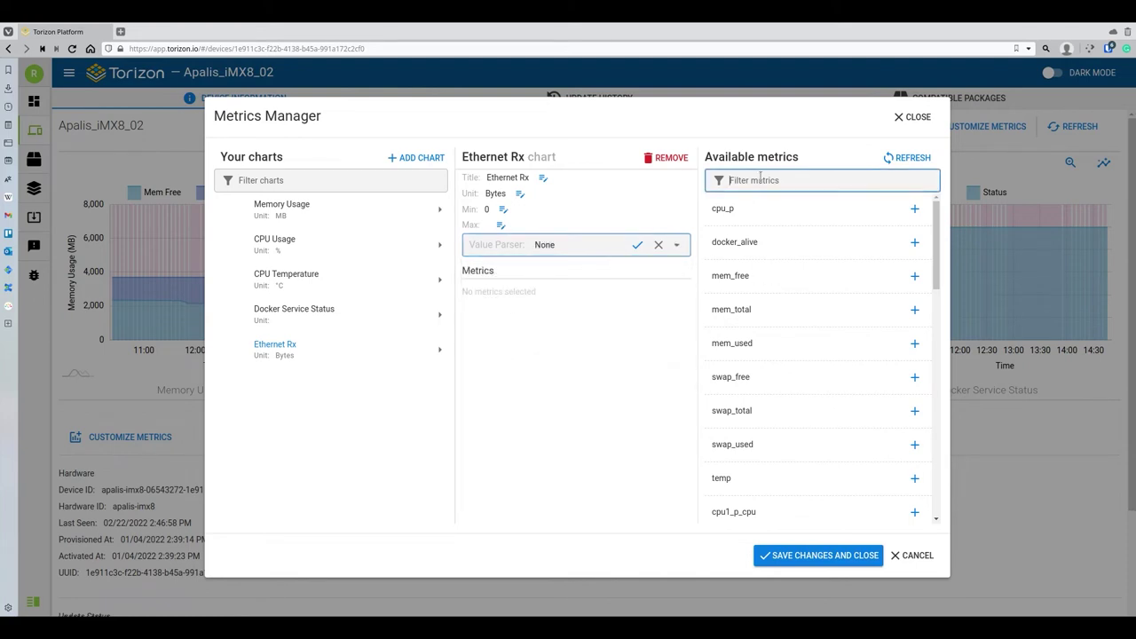
{"action": "type", "text": "rx"}
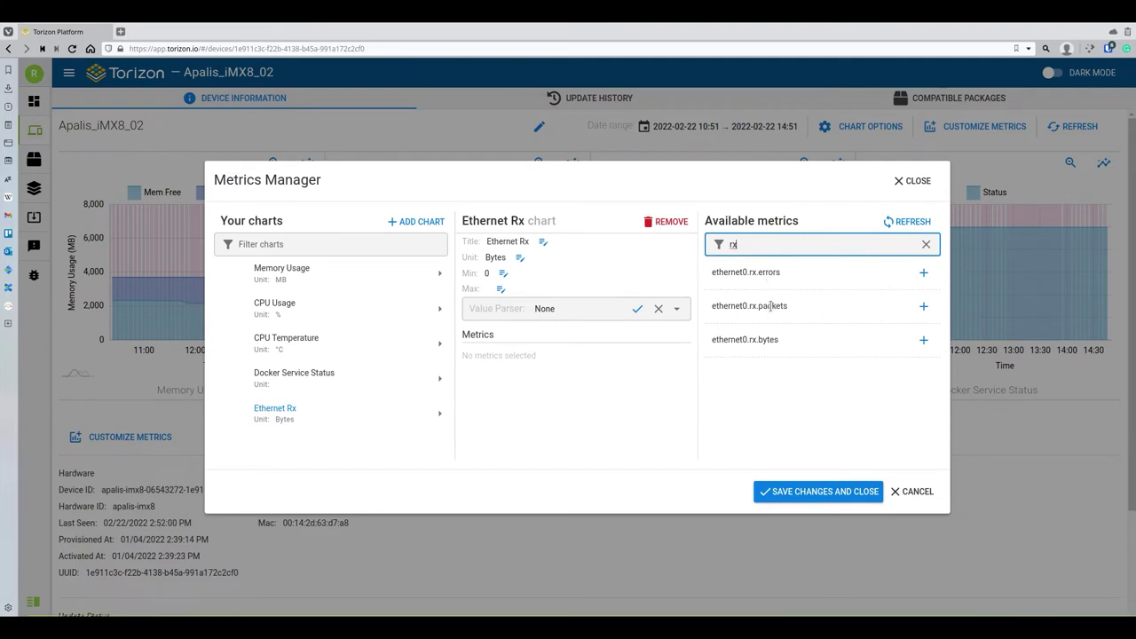
{"action": "left_click", "coordinate": [923, 340]}
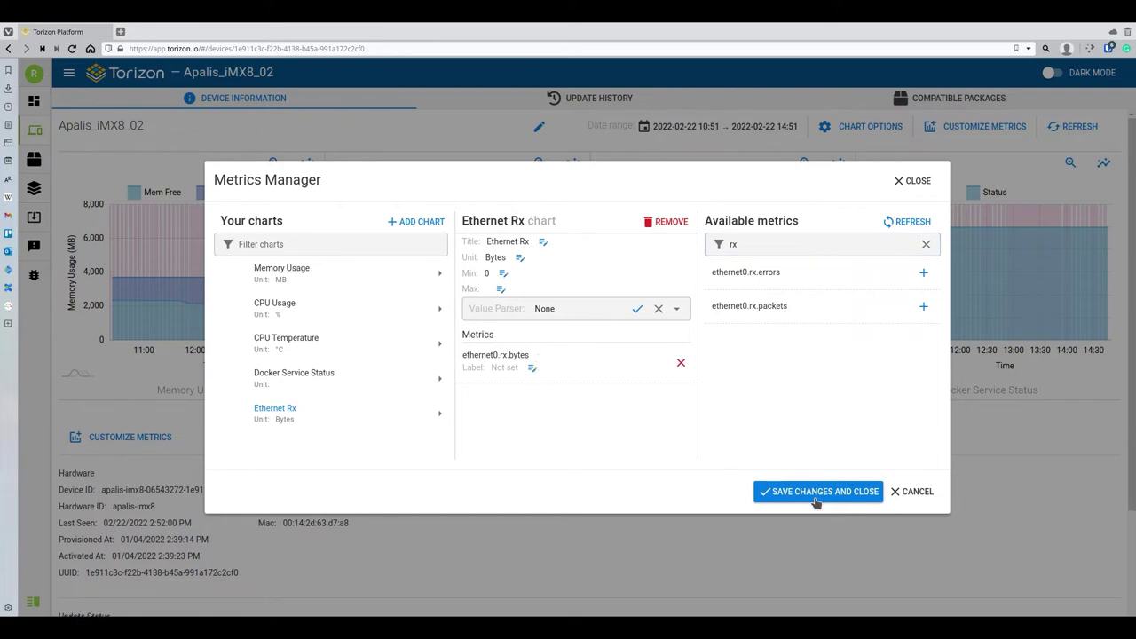
Label the ethernet0.rx.bytes metric Eth0_Rx and save the chart changes.
{"action": "left_click", "coordinate": [533, 368]}
{"action": "left_click", "coordinate": [529, 371]}
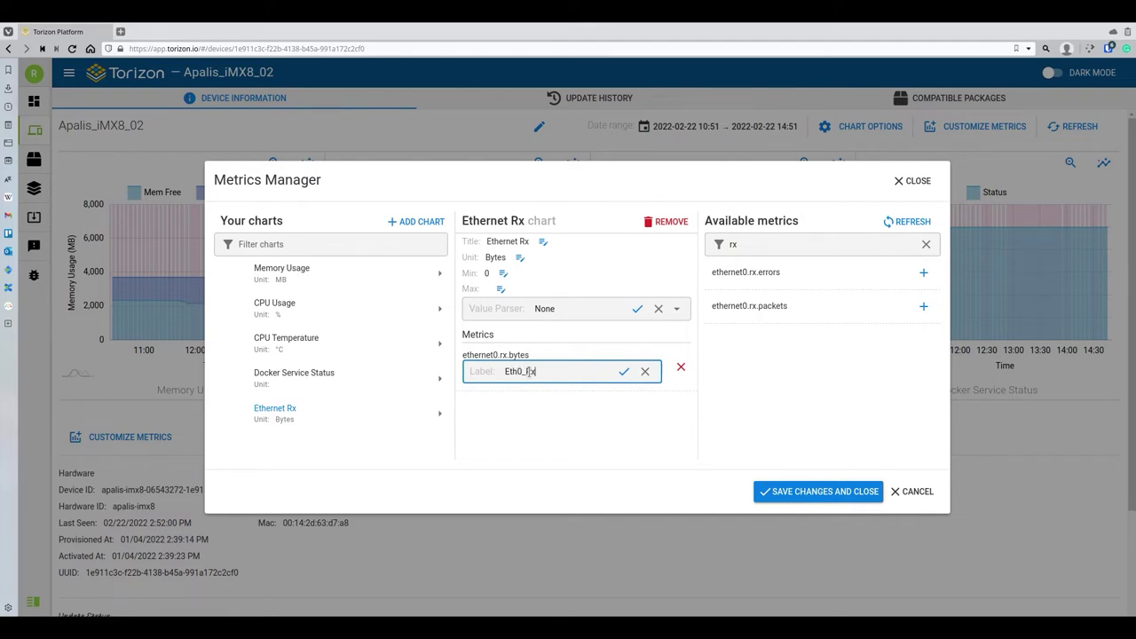
{"action": "left_click", "coordinate": [624, 371]}
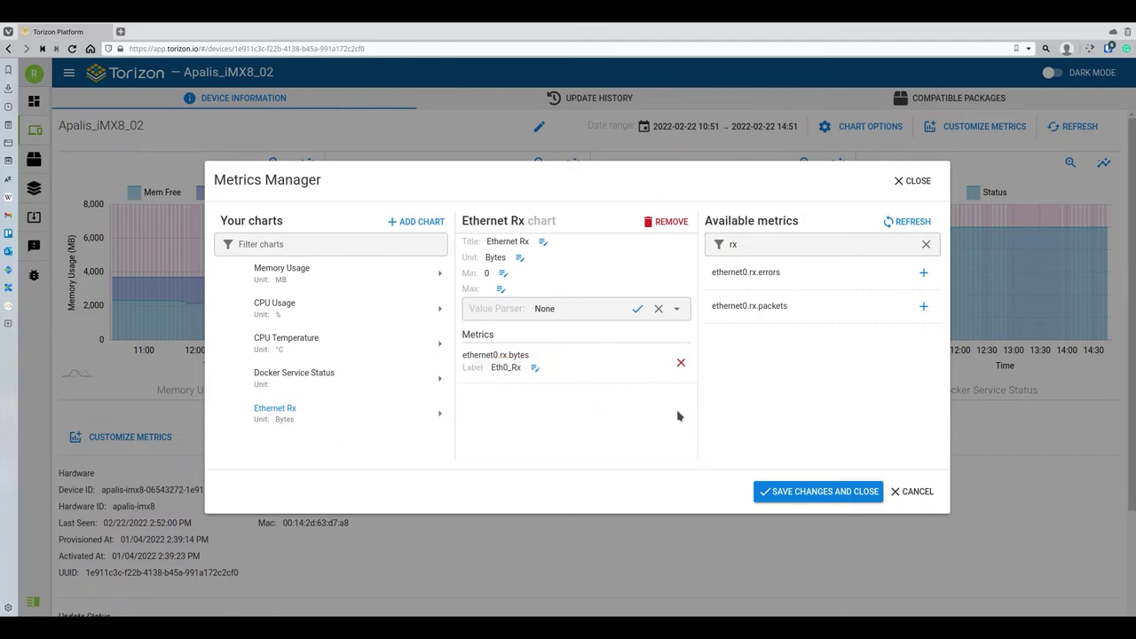
{"action": "left_click", "coordinate": [802, 490]}
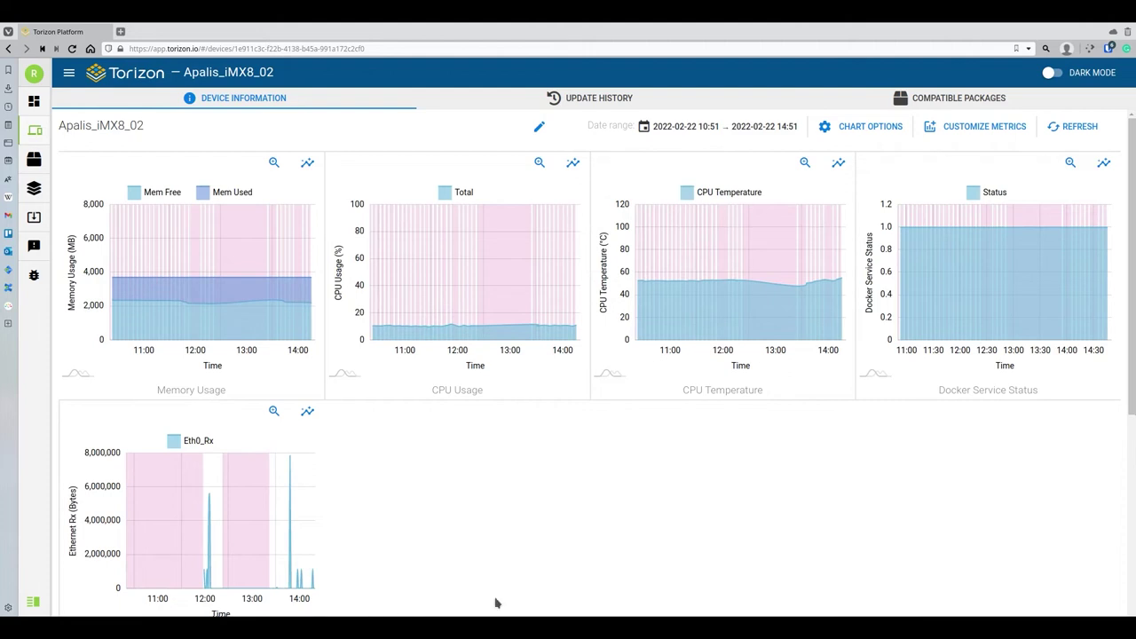
Switch to the Konsole SSH session and run the prepared wget command to download civic_renewal_forms.zip on the device.
{"action": "key", "text": "alt+Tab"}
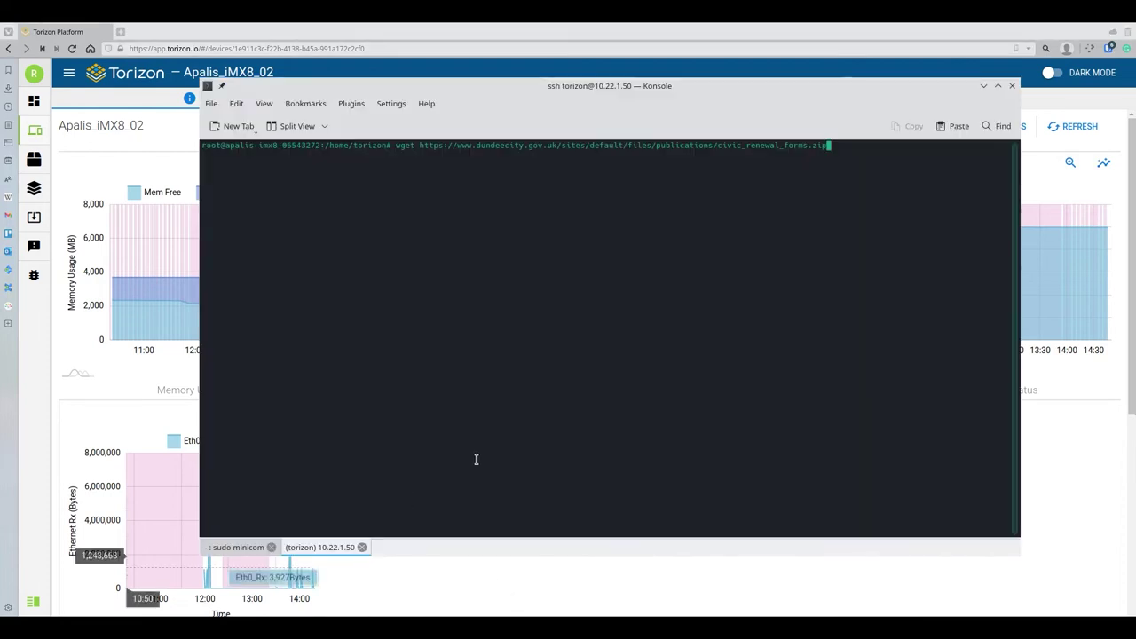
{"action": "key", "text": "Return"}
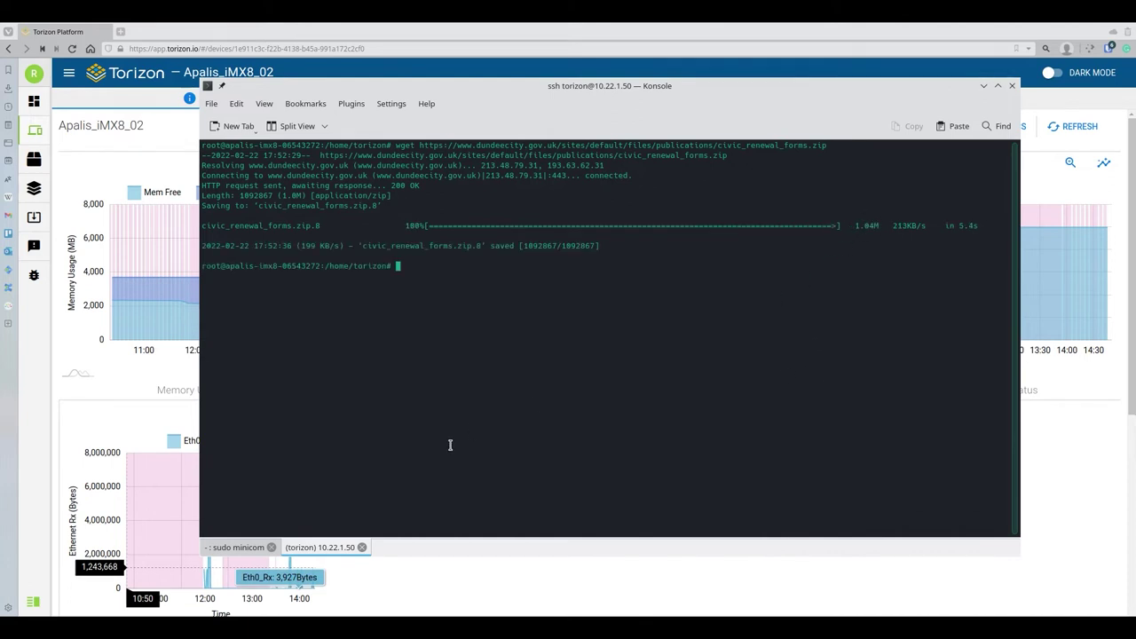
Switch to the minicom session and output the device's /etc/fluent-bit/fluent-bit.conf, viewing it from its beginning.
{"action": "left_click", "coordinate": [227, 548]}
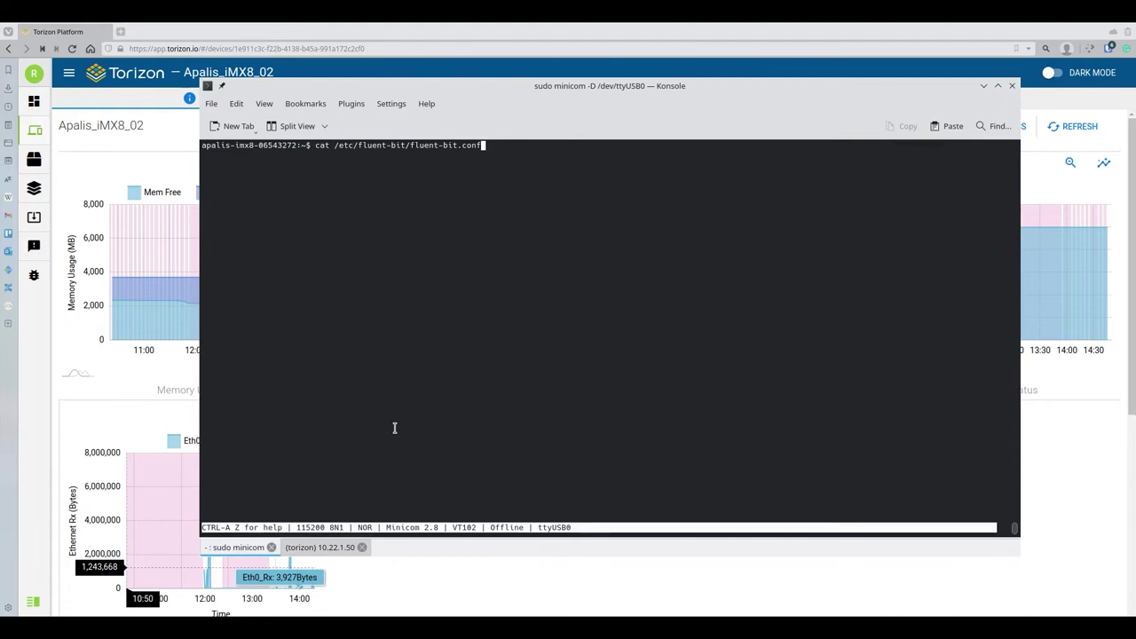
{"action": "key", "text": "Return"}
{"action": "scroll", "coordinate": [406, 326], "scroll_direction": "up", "scroll_amount": 7}
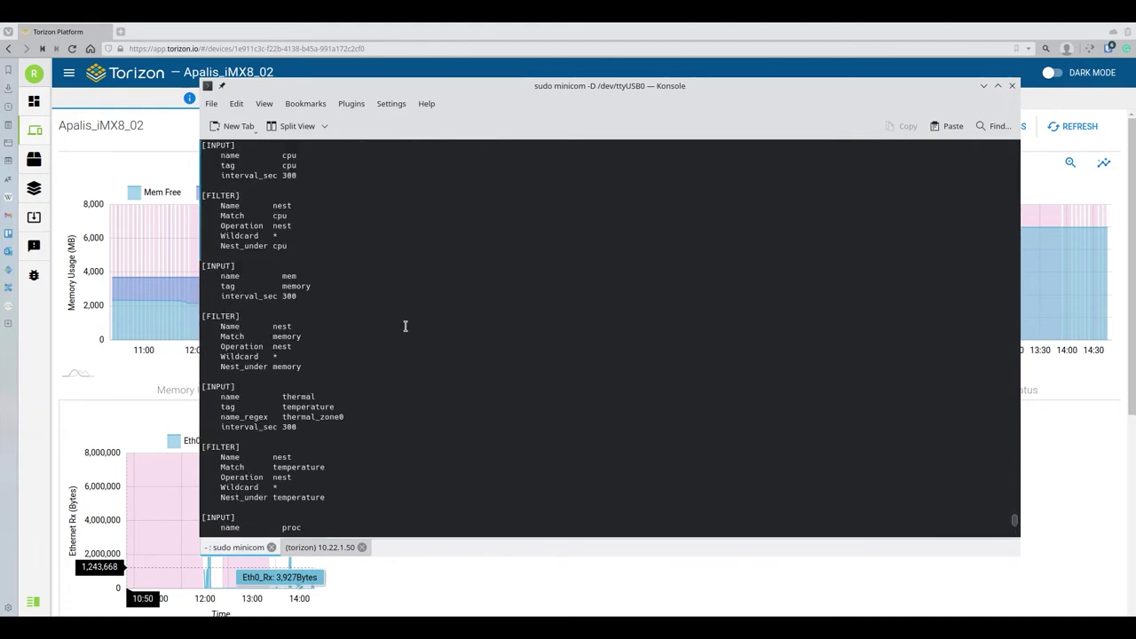
{"action": "scroll", "coordinate": [406, 325], "scroll_direction": "up", "scroll_amount": 3}
{"action": "scroll", "coordinate": [406, 326], "scroll_direction": "up", "scroll_amount": 3}
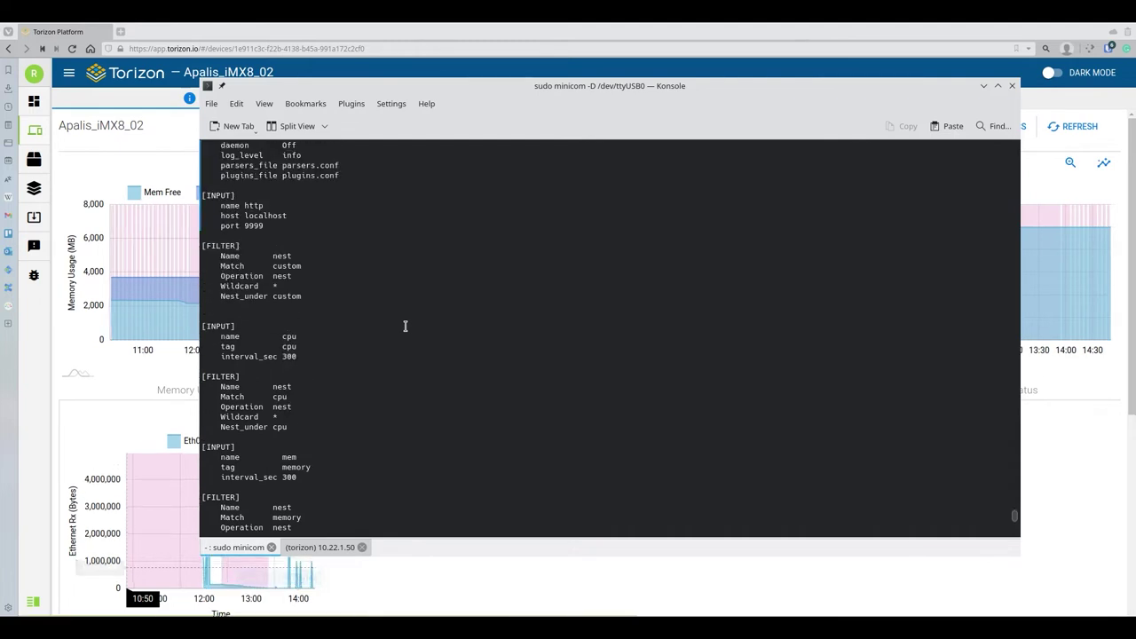
{"action": "scroll", "coordinate": [406, 326], "scroll_direction": "up", "scroll_amount": 1}
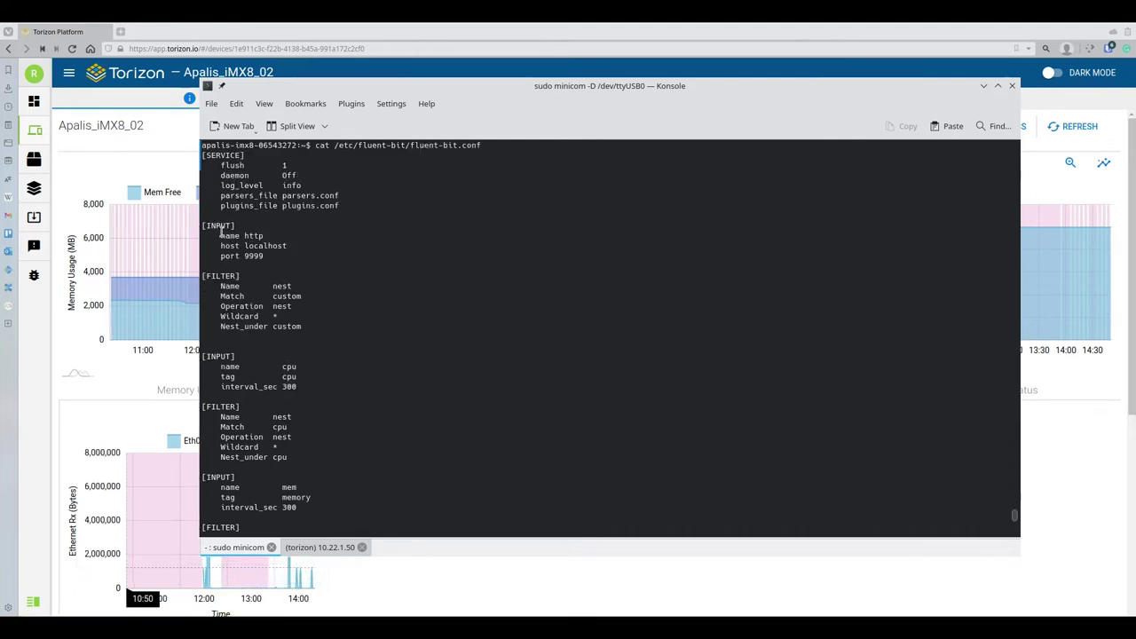
Highlight the http input with its custom filter, and the netif input for ethernet0 with its filter, in the configuration output.
{"action": "left_click_drag", "start_coordinate": [201, 226], "coordinate": [304, 329]}
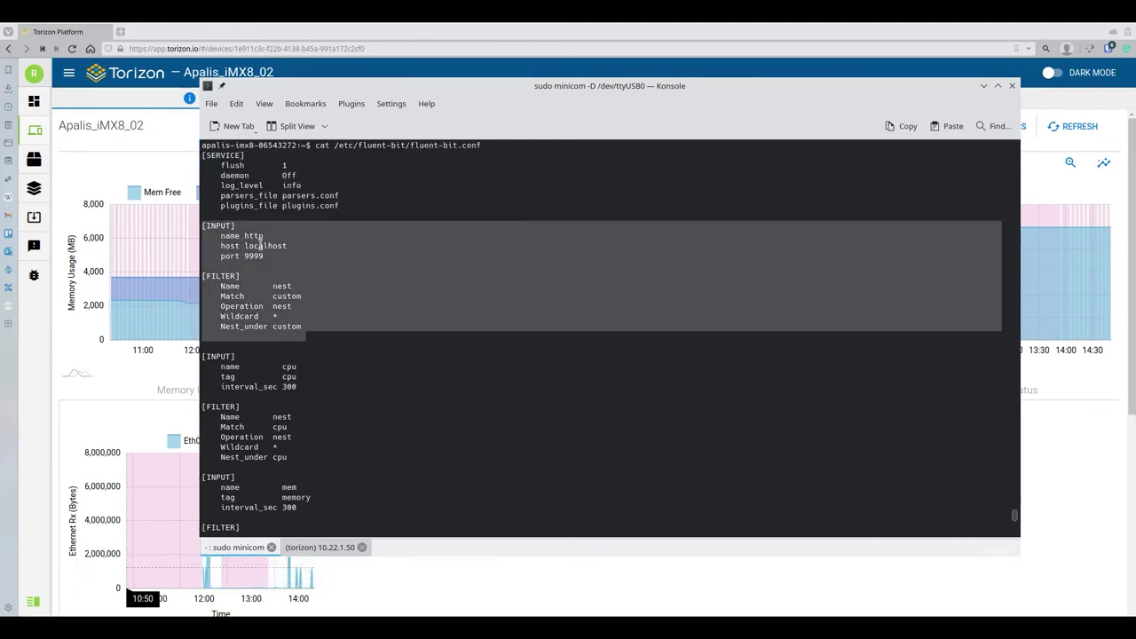
{"action": "left_click", "coordinate": [290, 328]}
{"action": "scroll", "coordinate": [302, 346], "scroll_direction": "down", "scroll_amount": 18}
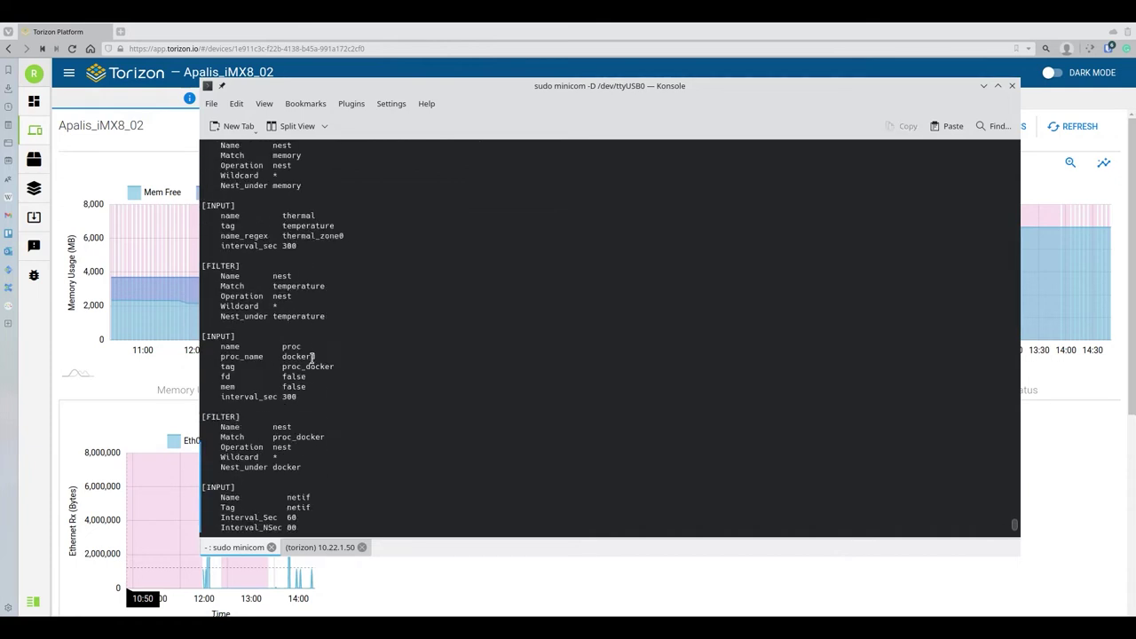
{"action": "left_click_drag", "start_coordinate": [202, 335], "coordinate": [310, 452]}
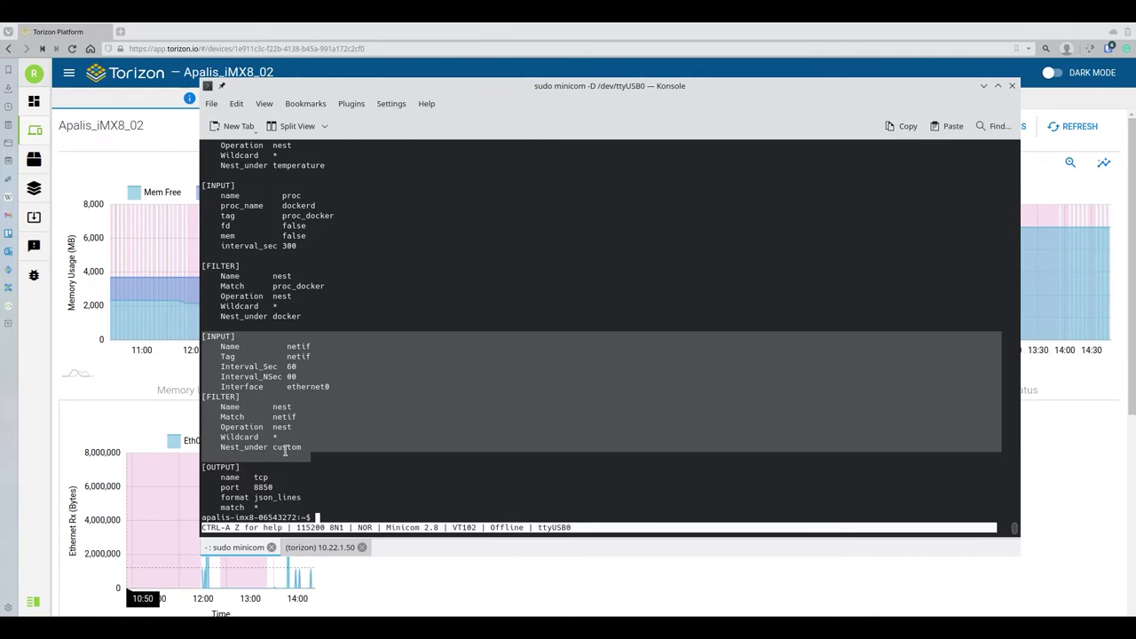
Return to the Torizon Platform device page and add a new metrics chart titled CPU System.
{"action": "left_click", "coordinate": [415, 570]}
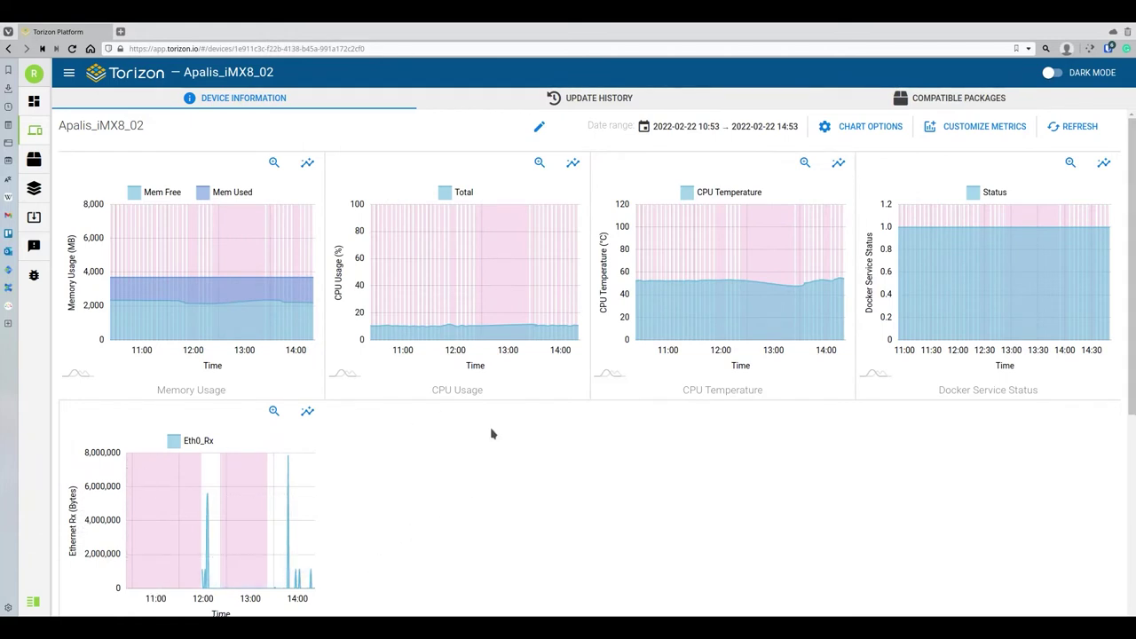
{"action": "left_click", "coordinate": [847, 127]}
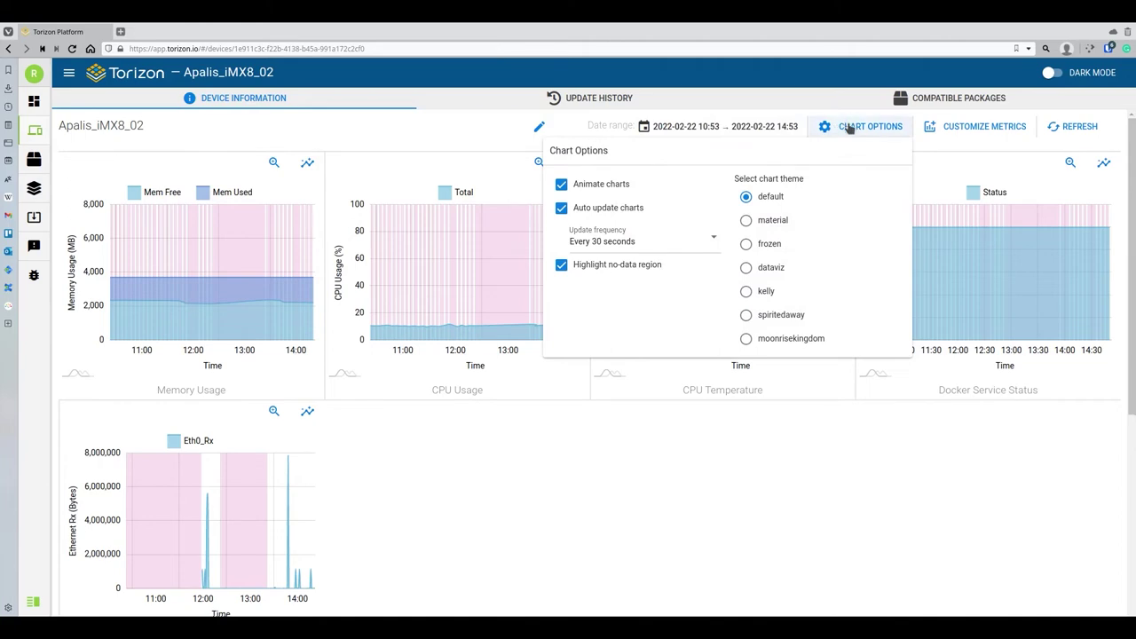
{"action": "left_click", "coordinate": [976, 126]}
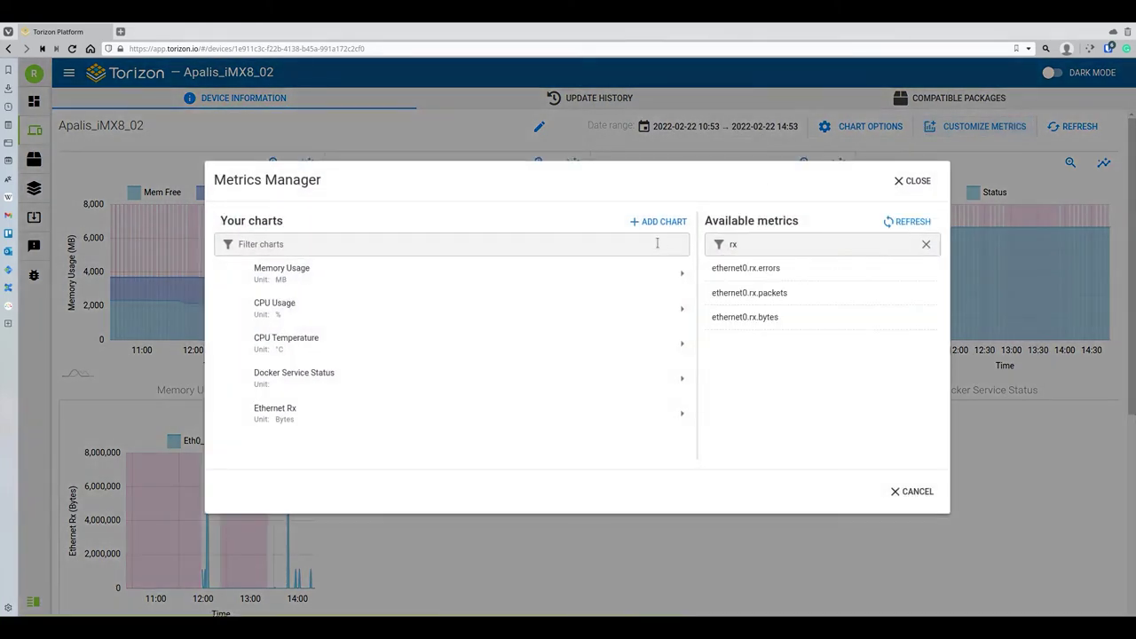
{"action": "left_click", "coordinate": [655, 222]}
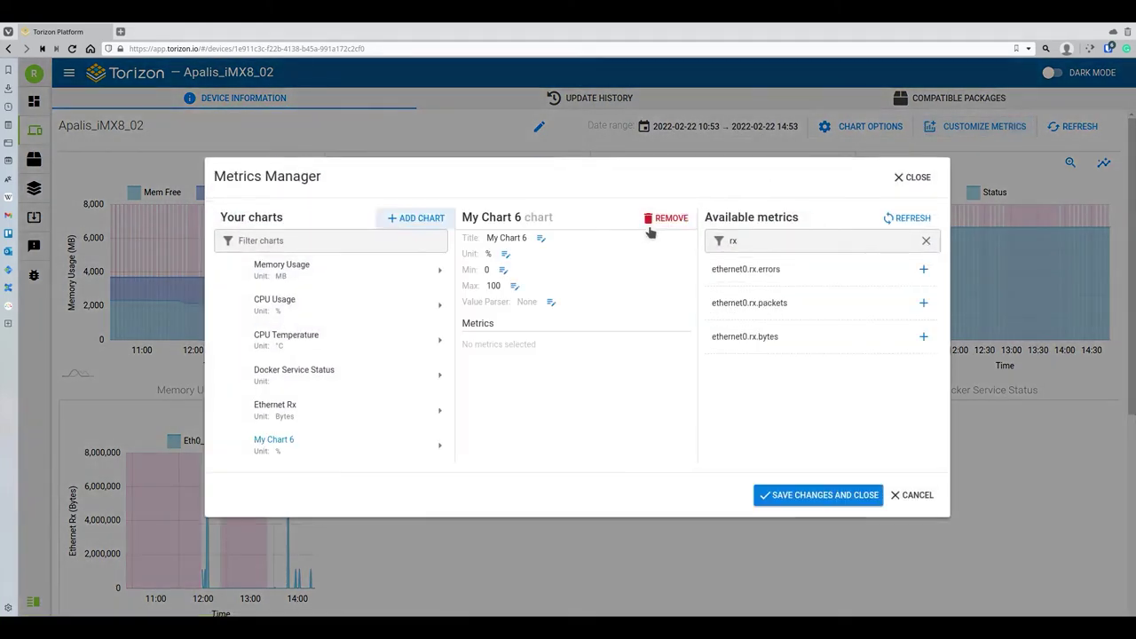
{"action": "left_click", "coordinate": [533, 239]}
{"action": "left_click", "coordinate": [541, 241]}
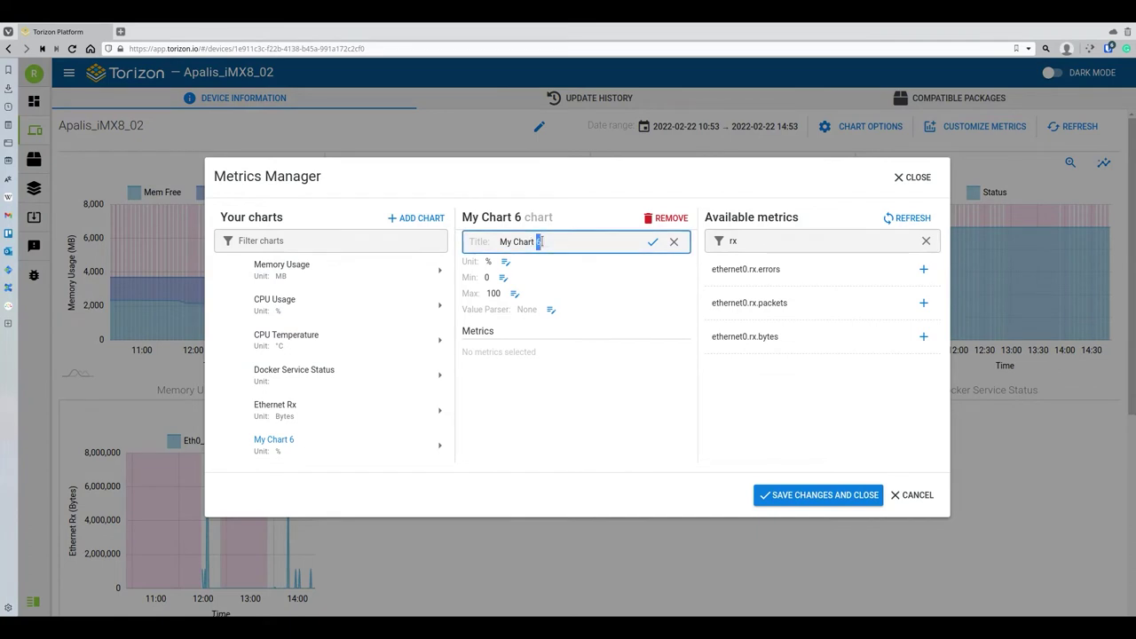
{"action": "key", "text": "ctrl+z"}
{"action": "type", "text": "CPU System"}
{"action": "left_click", "coordinate": [652, 241]}
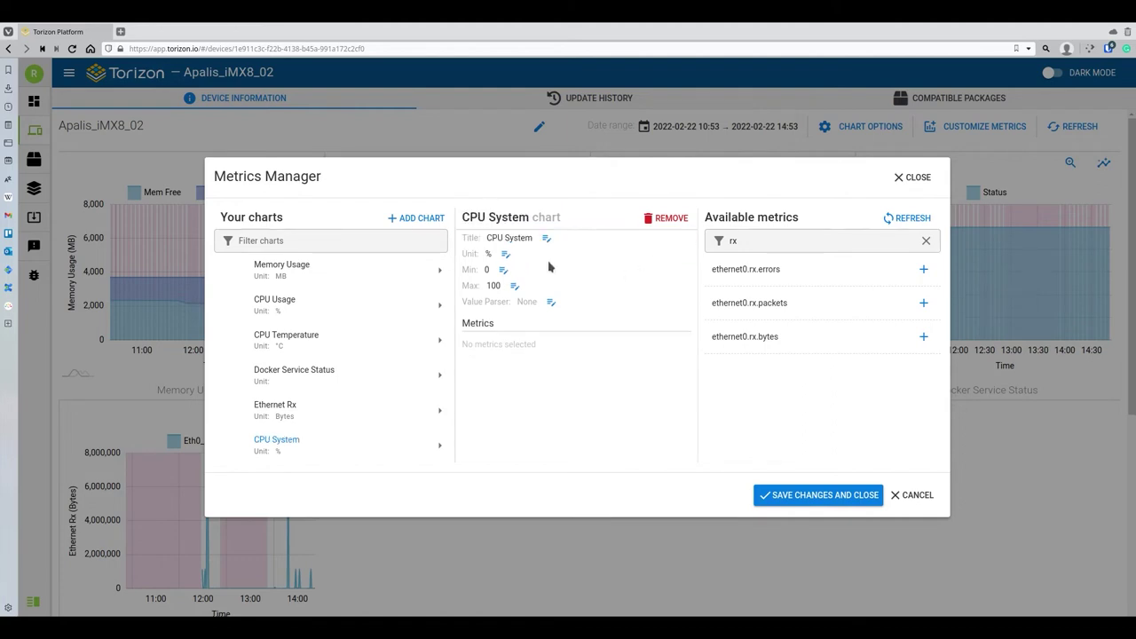
Filter the available metrics by system.
{"action": "left_click", "coordinate": [768, 239]}
{"action": "key", "text": "BackSpace"}
{"action": "key", "text": "BackSpace"}
{"action": "type", "text": "system"}
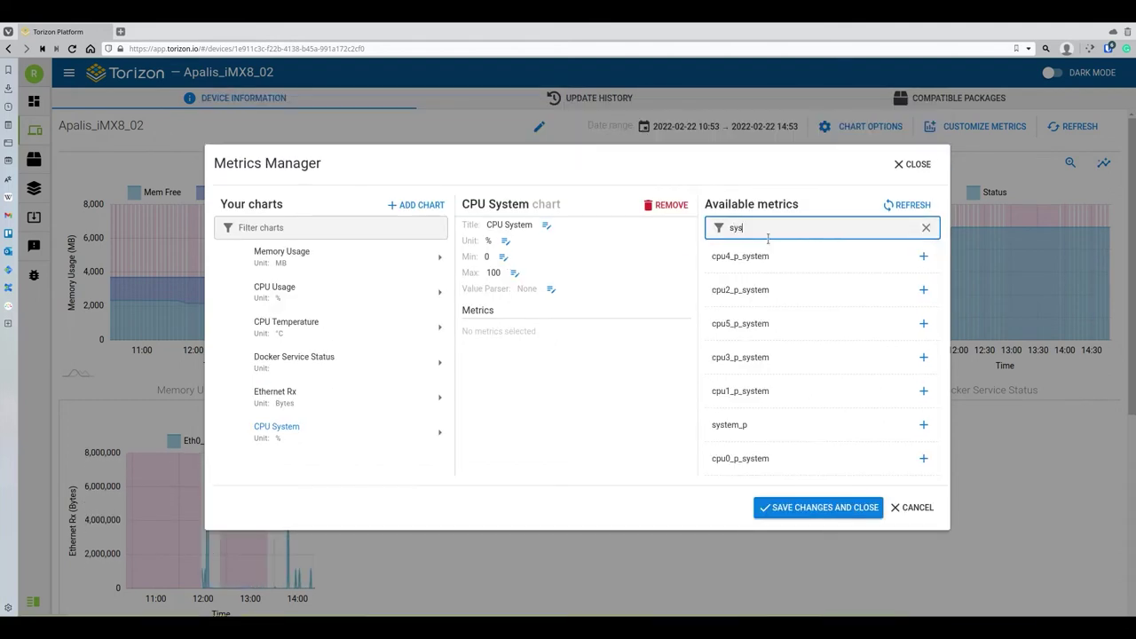
Add the metrics cpu0_p_system through cpu5_p_system to the CPU System chart and save the changes.
{"action": "left_click", "coordinate": [923, 458]}
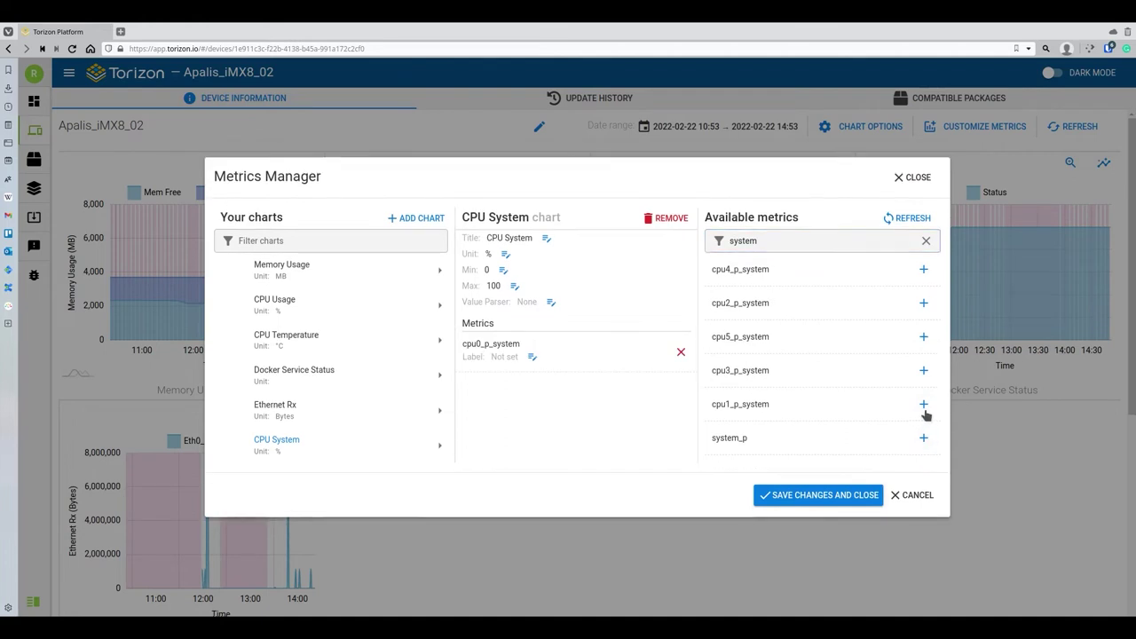
{"action": "left_click", "coordinate": [923, 404]}
{"action": "left_click", "coordinate": [924, 302]}
{"action": "left_click", "coordinate": [923, 335]}
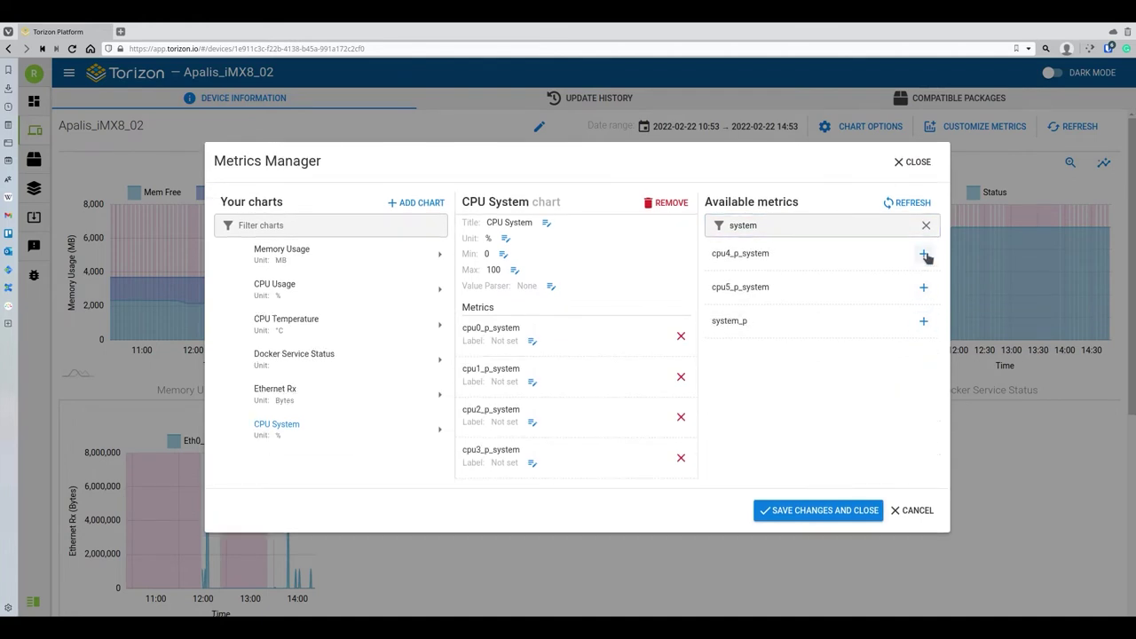
{"action": "left_click", "coordinate": [923, 254]}
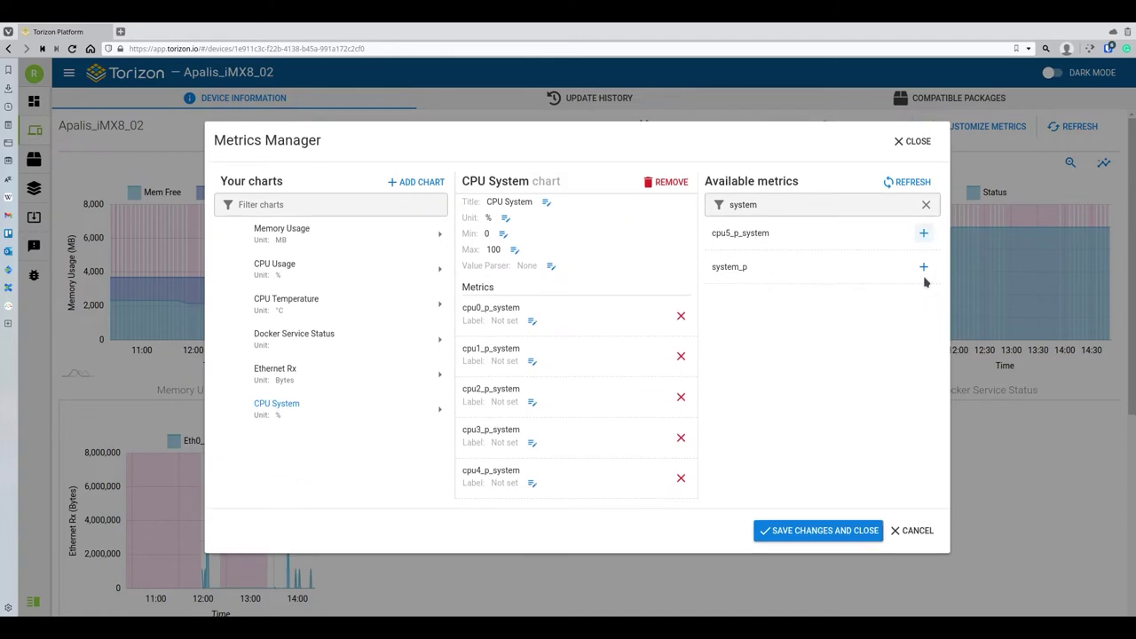
{"action": "left_click", "coordinate": [923, 233]}
{"action": "left_click", "coordinate": [824, 552]}
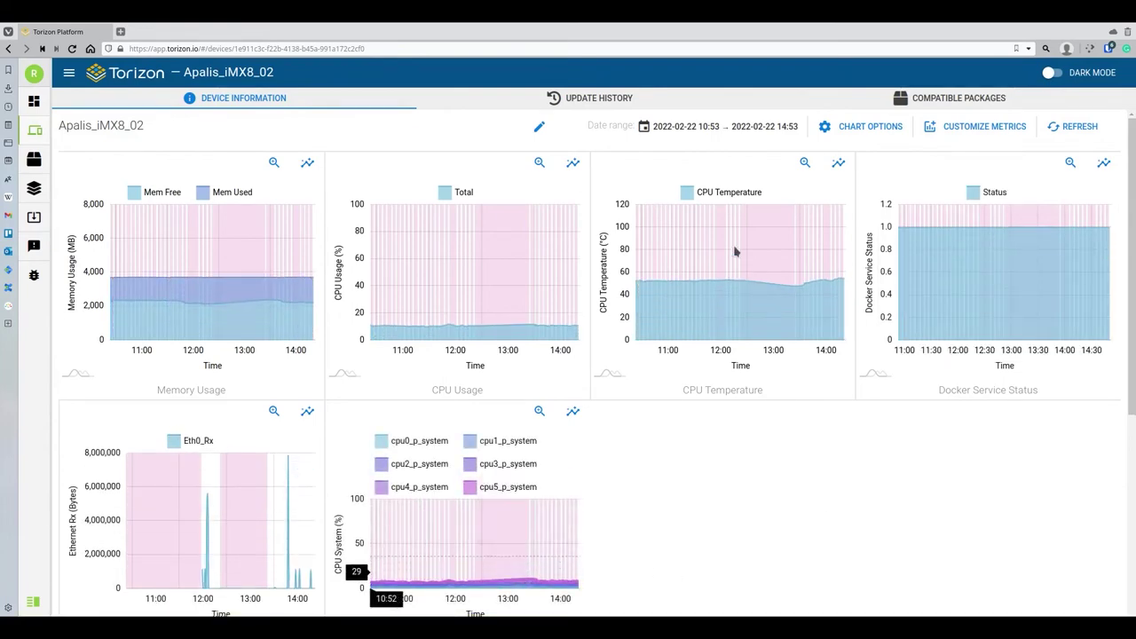
Add another metrics chart to the device and title it CPU User.
{"action": "left_click", "coordinate": [982, 124]}
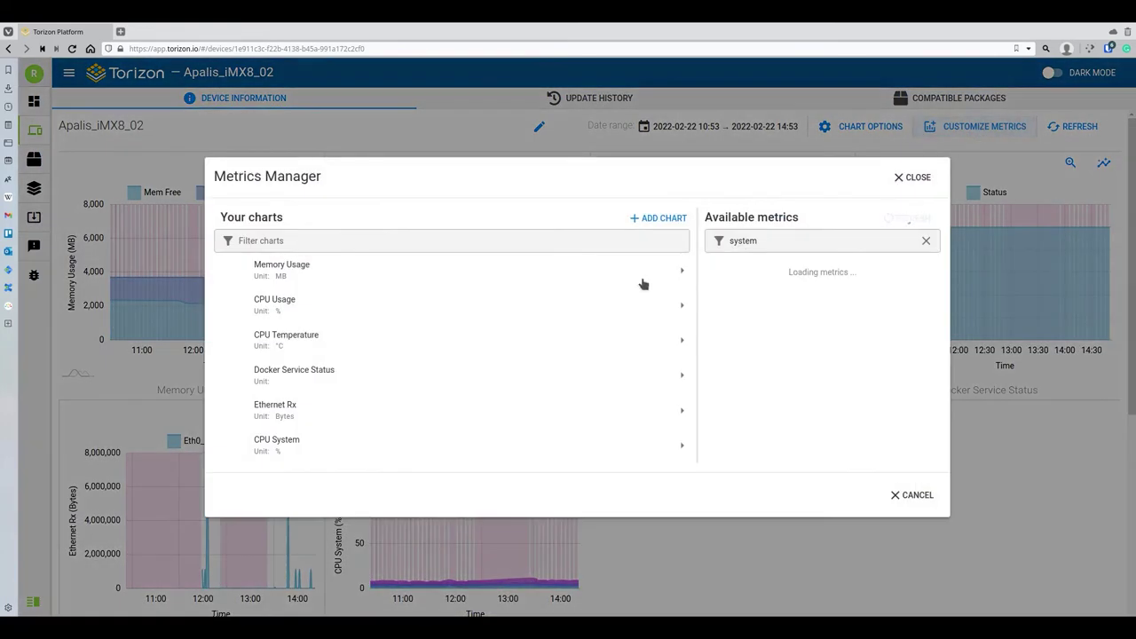
{"action": "left_click", "coordinate": [651, 218]}
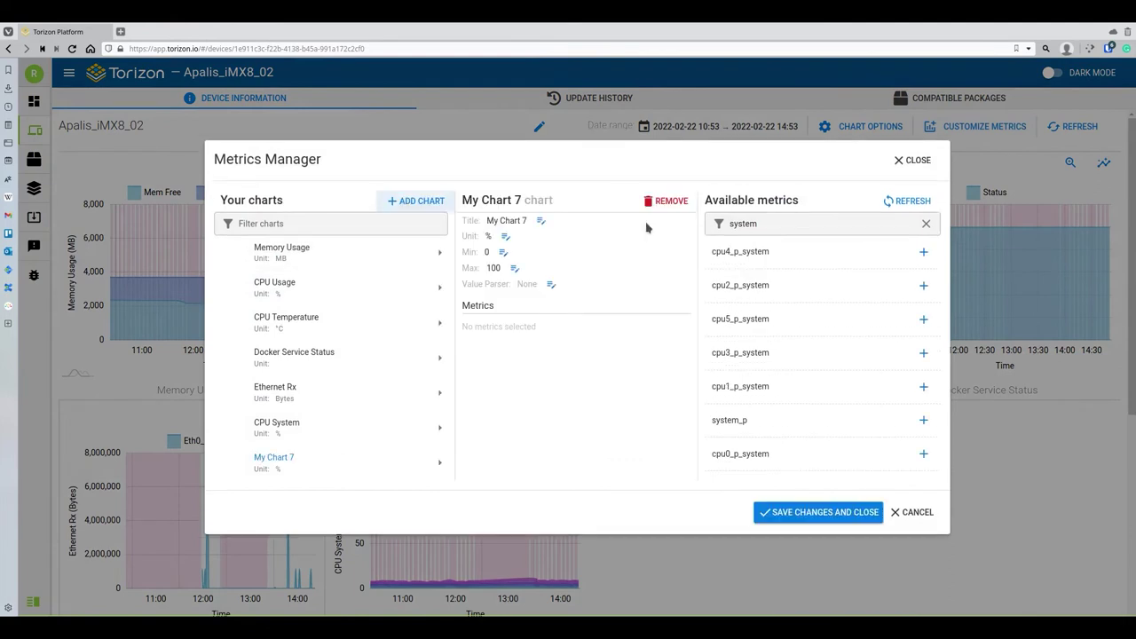
{"action": "left_click", "coordinate": [540, 220]}
{"action": "left_click_drag", "start_coordinate": [547, 225], "coordinate": [498, 227]}
{"action": "type", "text": "CPU User"}
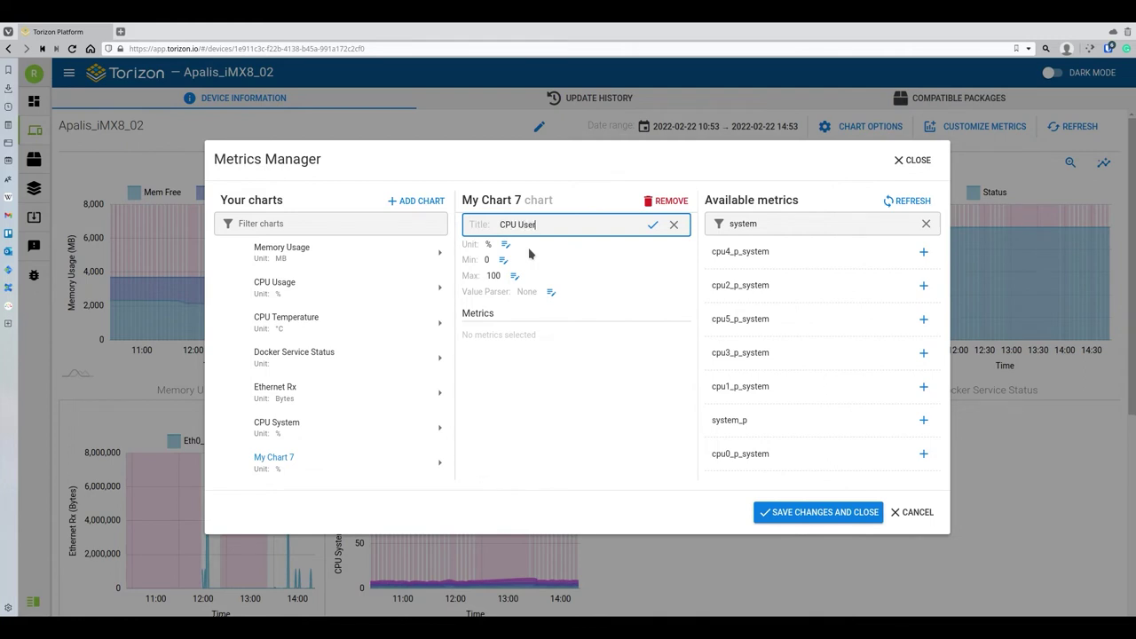
{"action": "left_click", "coordinate": [653, 225]}
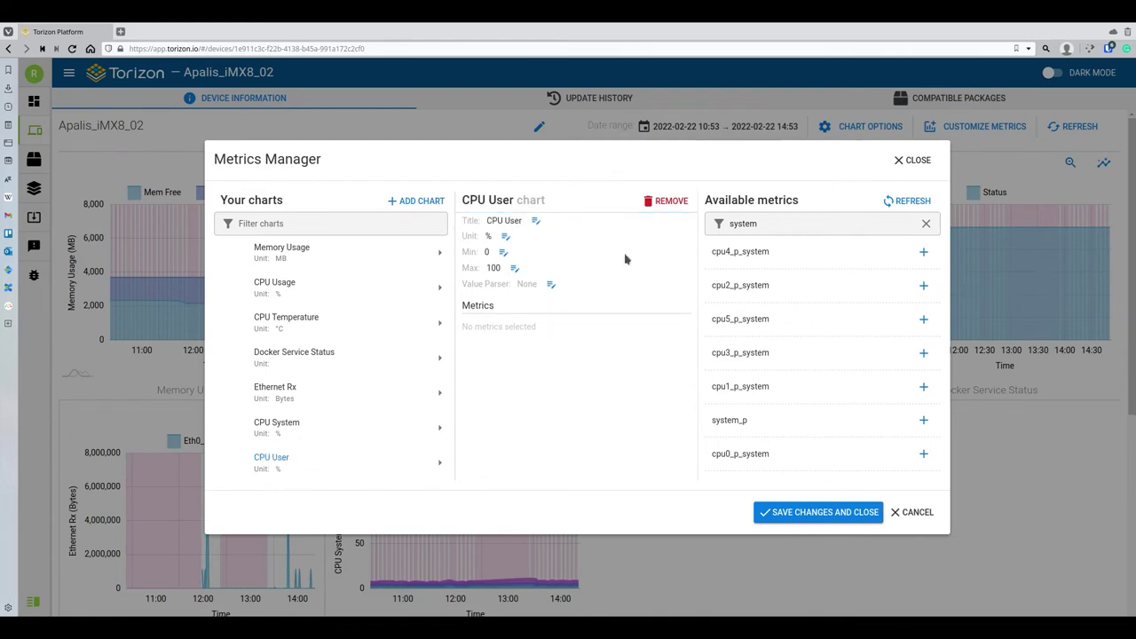
Replace the available metrics filter with user.
{"action": "key", "text": "BackSpace"}
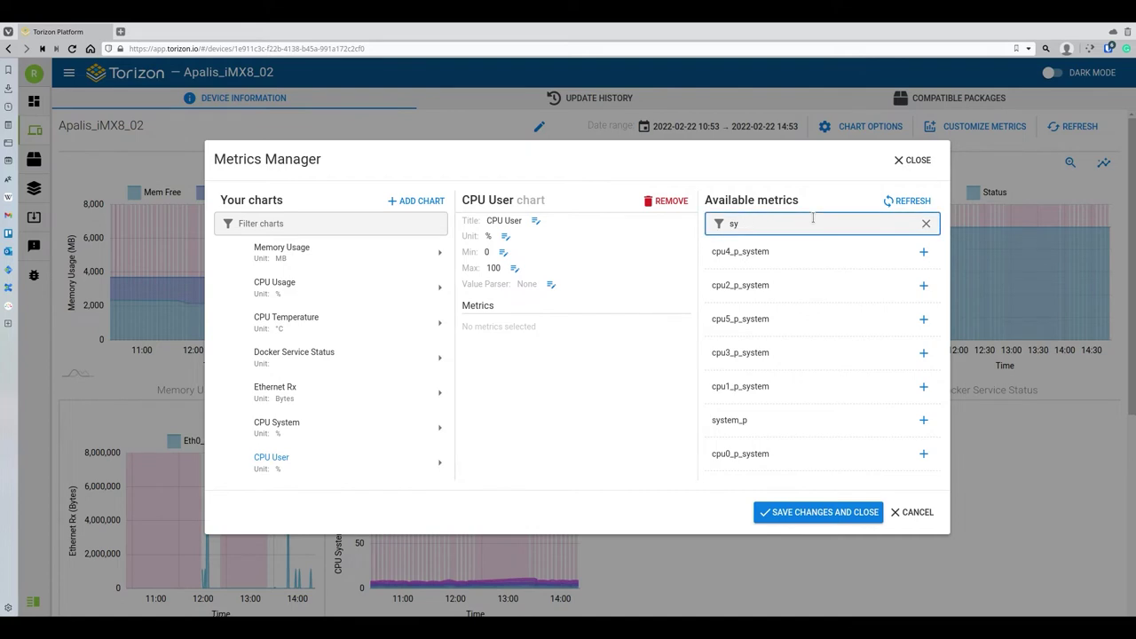
{"action": "key", "text": "BackSpace"}
{"action": "key", "text": "BackSpace"}
{"action": "type", "text": "user"}
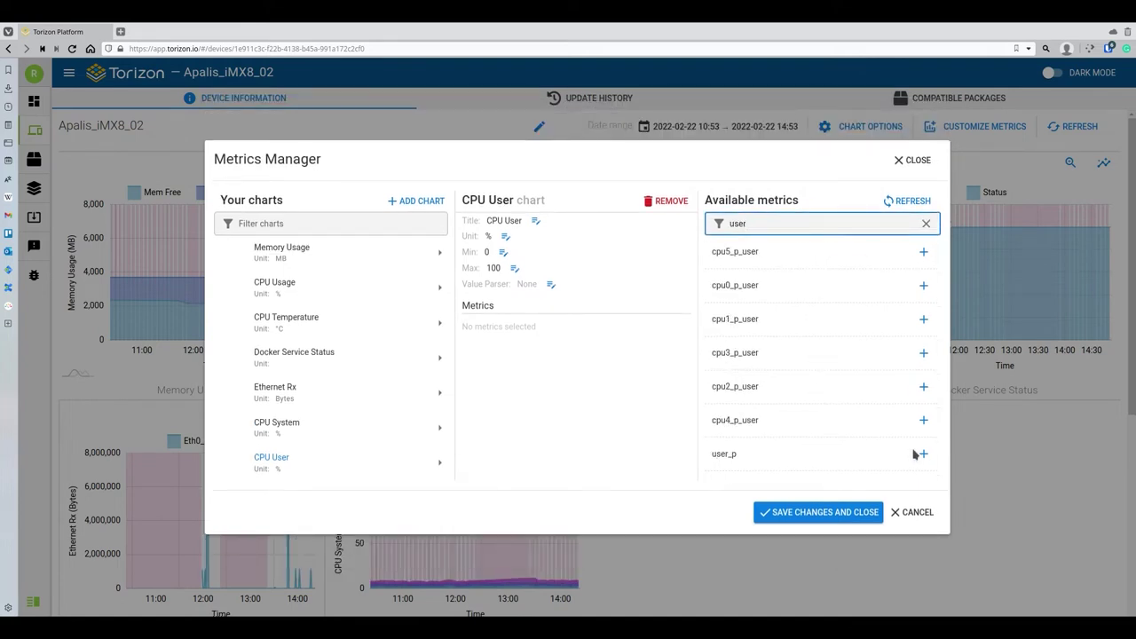
Add the metrics cpu0_p_user through cpu5_p_user to the CPU User chart and save the changes.
{"action": "left_click", "coordinate": [923, 285]}
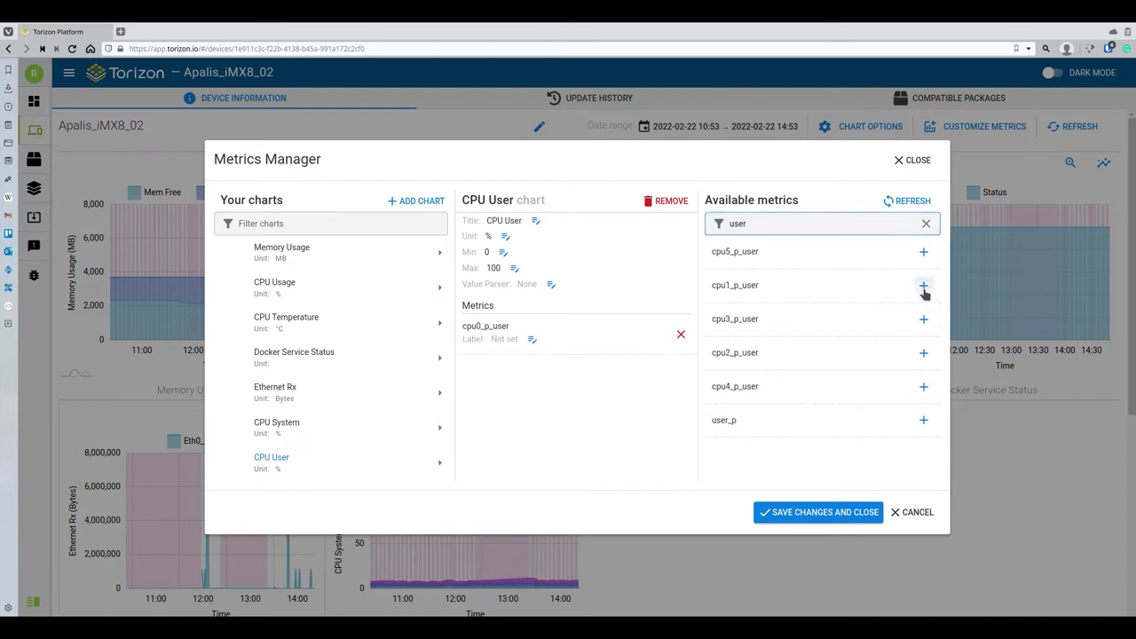
{"action": "left_click", "coordinate": [923, 285]}
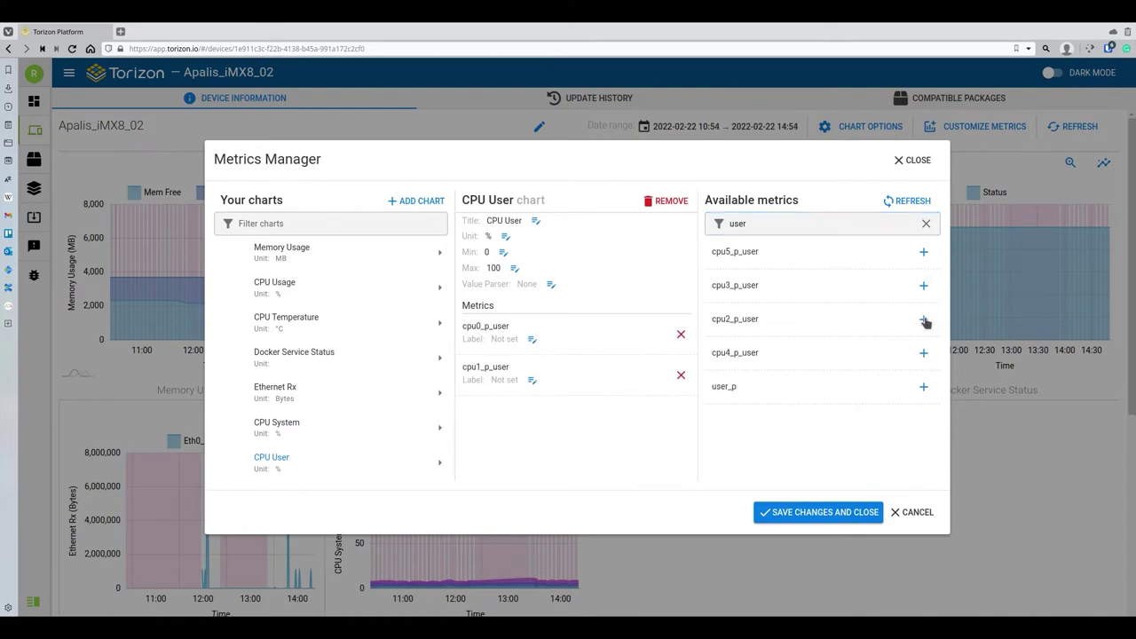
{"action": "left_click", "coordinate": [923, 319]}
{"action": "left_click", "coordinate": [924, 285]}
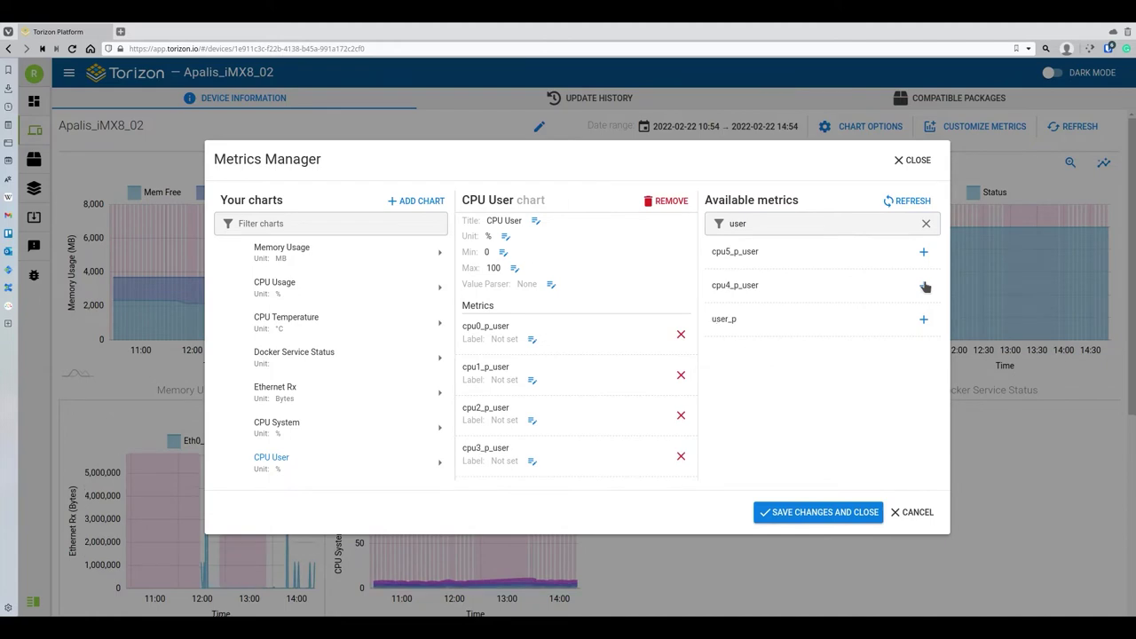
{"action": "left_click", "coordinate": [923, 282]}
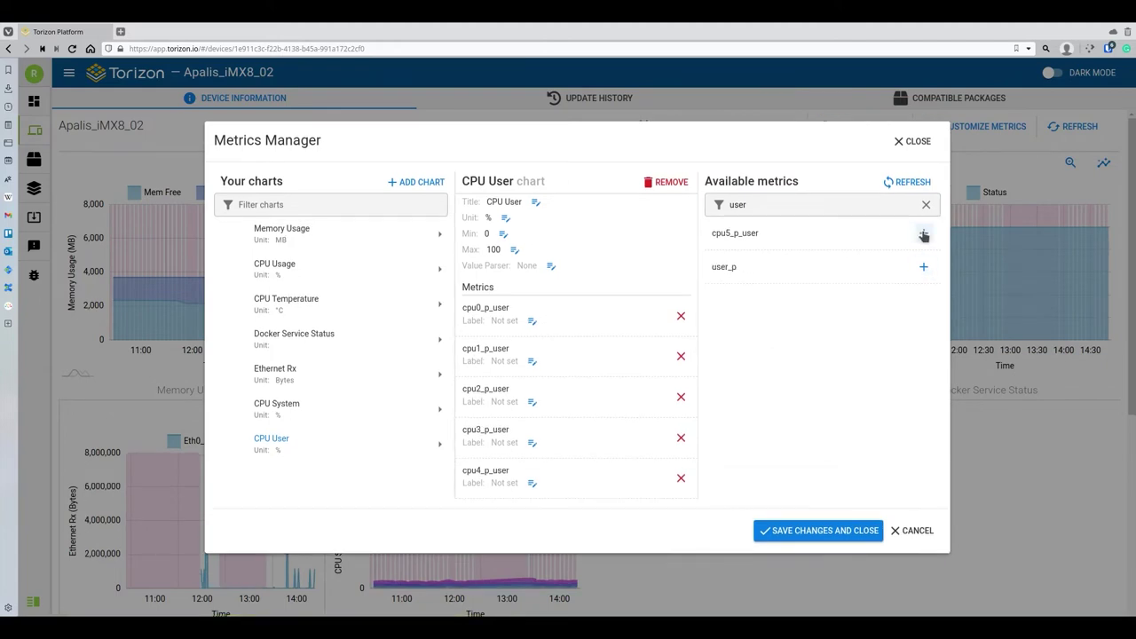
{"action": "left_click", "coordinate": [923, 231]}
{"action": "left_click", "coordinate": [822, 561]}
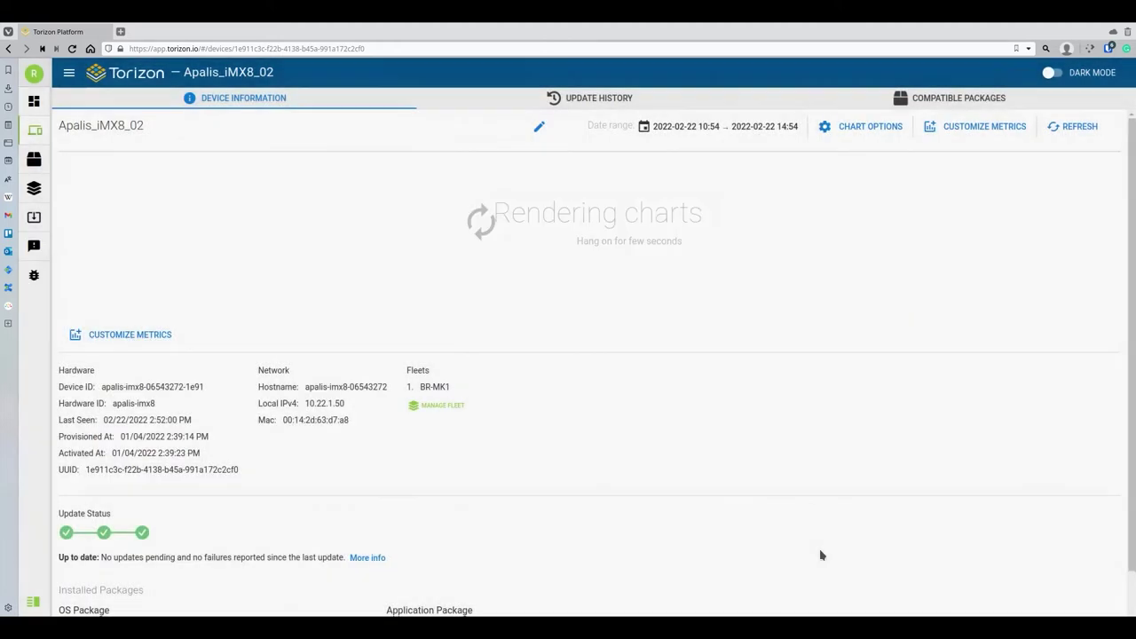
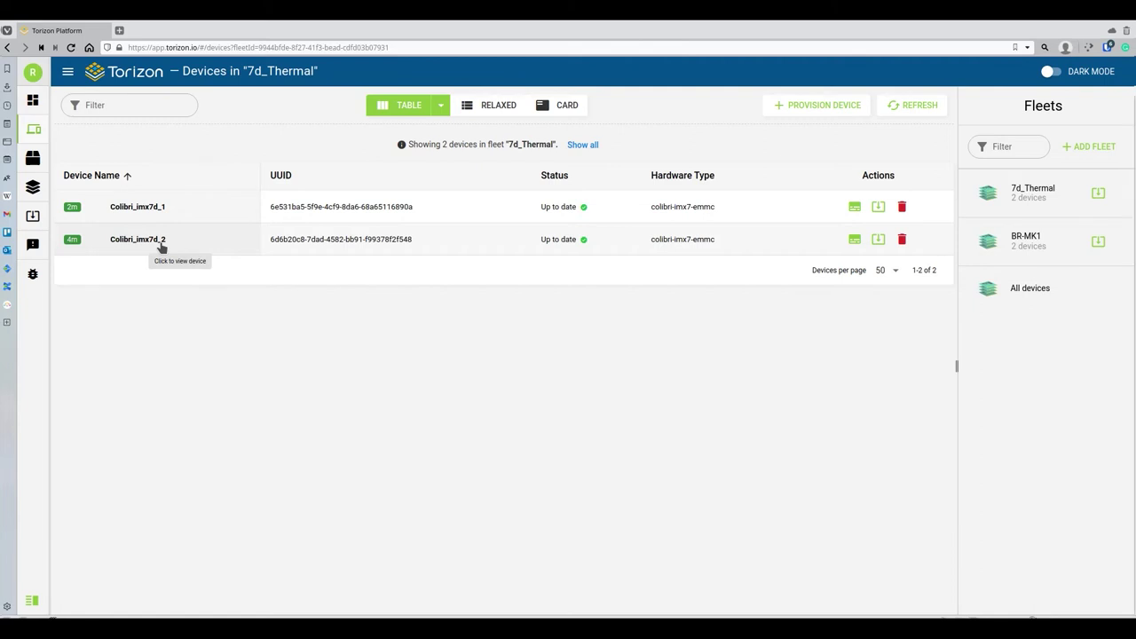
Open the summary of Colibri_imx7d_2 in the 7d_Thermal fleet and examine its installed packages and available actions.
{"action": "left_click", "coordinate": [160, 246]}
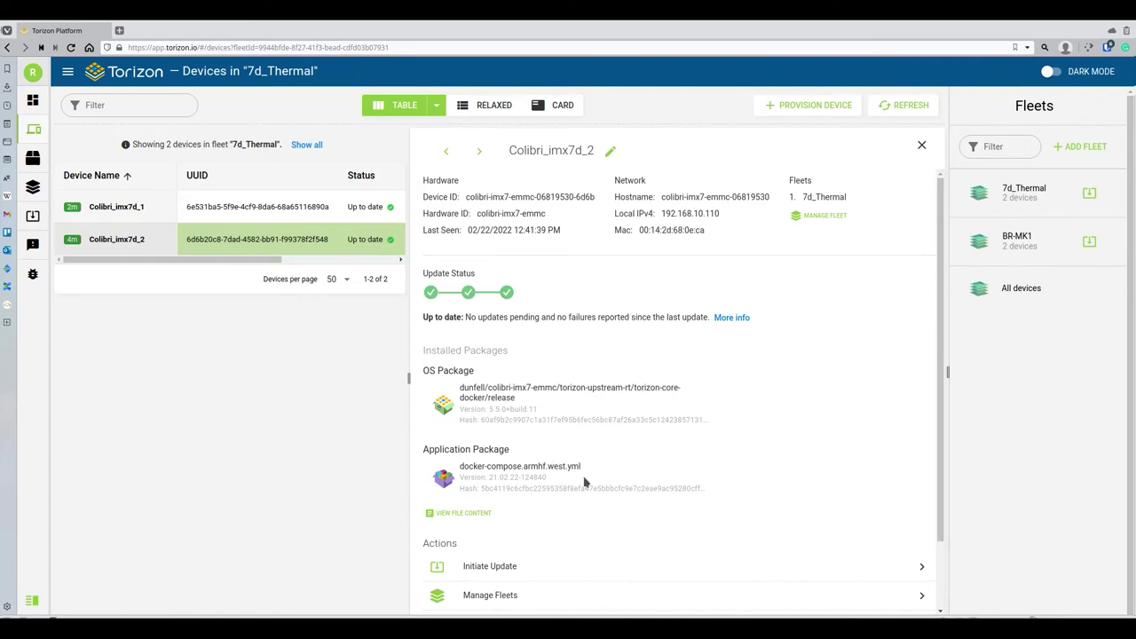
{"action": "scroll", "coordinate": [588, 504], "scroll_direction": "down", "scroll_amount": 1}
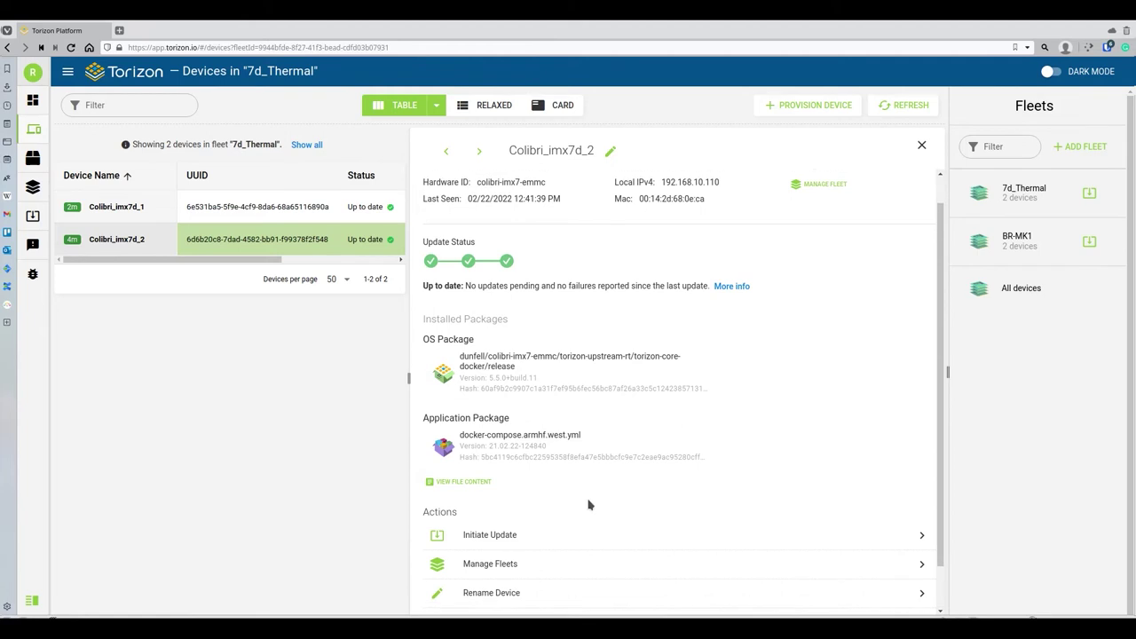
{"action": "scroll", "coordinate": [590, 500], "scroll_direction": "up", "scroll_amount": 1}
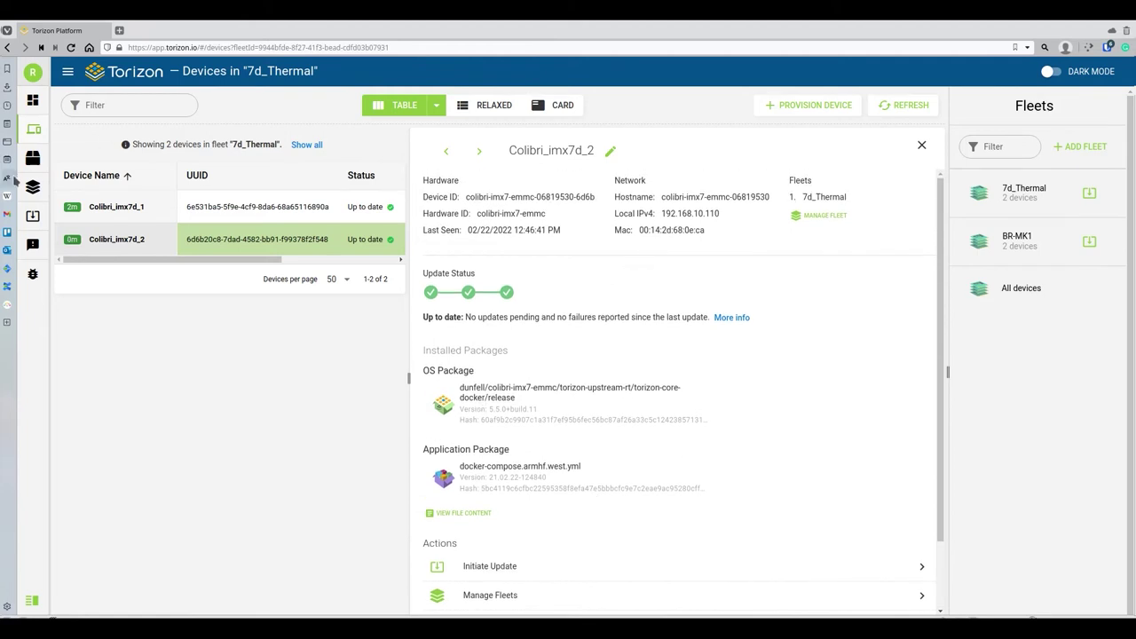
{"action": "left_click_drag", "start_coordinate": [483, 410], "coordinate": [538, 410]}
{"action": "left_click", "coordinate": [540, 511]}
{"action": "scroll", "coordinate": [537, 509], "scroll_direction": "down", "scroll_amount": 3}
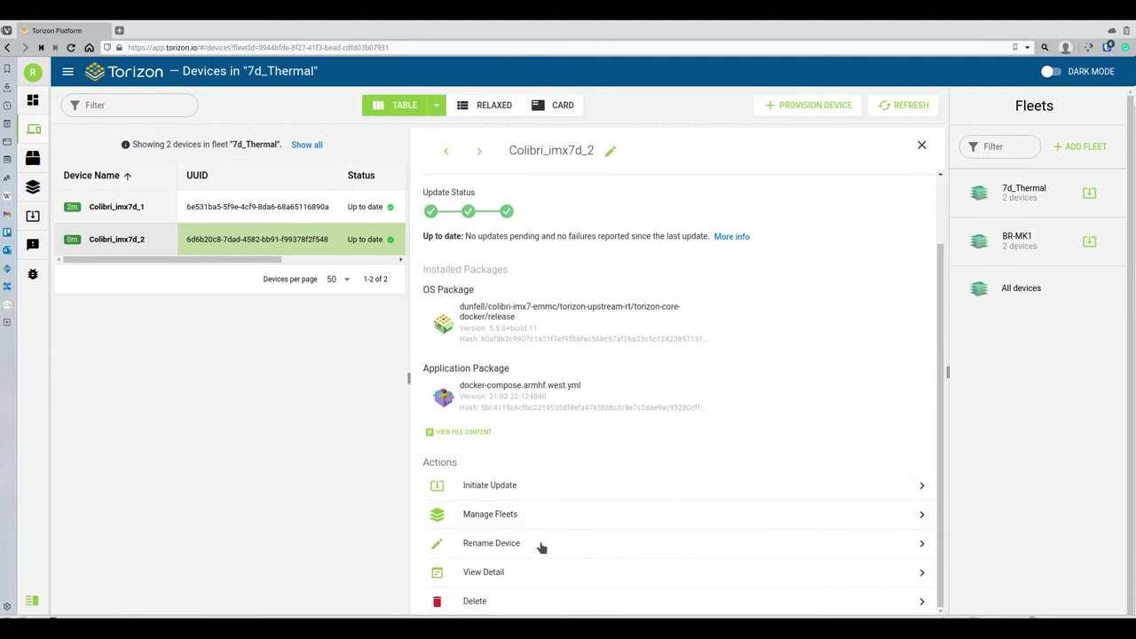
{"action": "scroll", "coordinate": [523, 555], "scroll_direction": "down", "scroll_amount": 1}
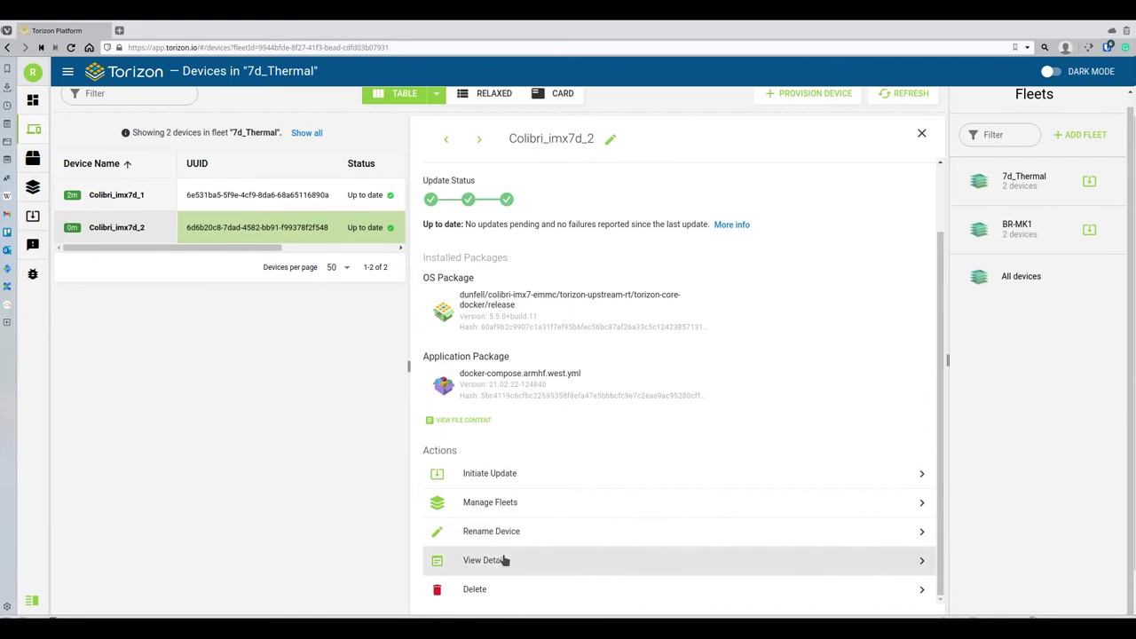
View the detailed information of Colibri_imx7d_2 and show its metrics charts over a date range of one day.
{"action": "left_click", "coordinate": [504, 560]}
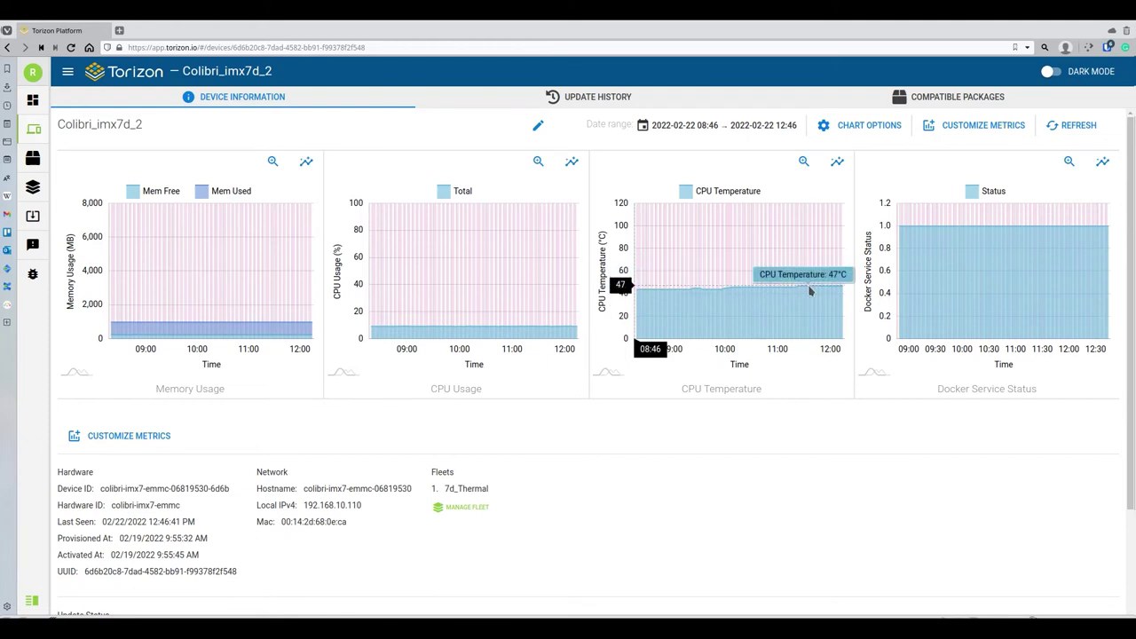
{"action": "left_click", "coordinate": [724, 125]}
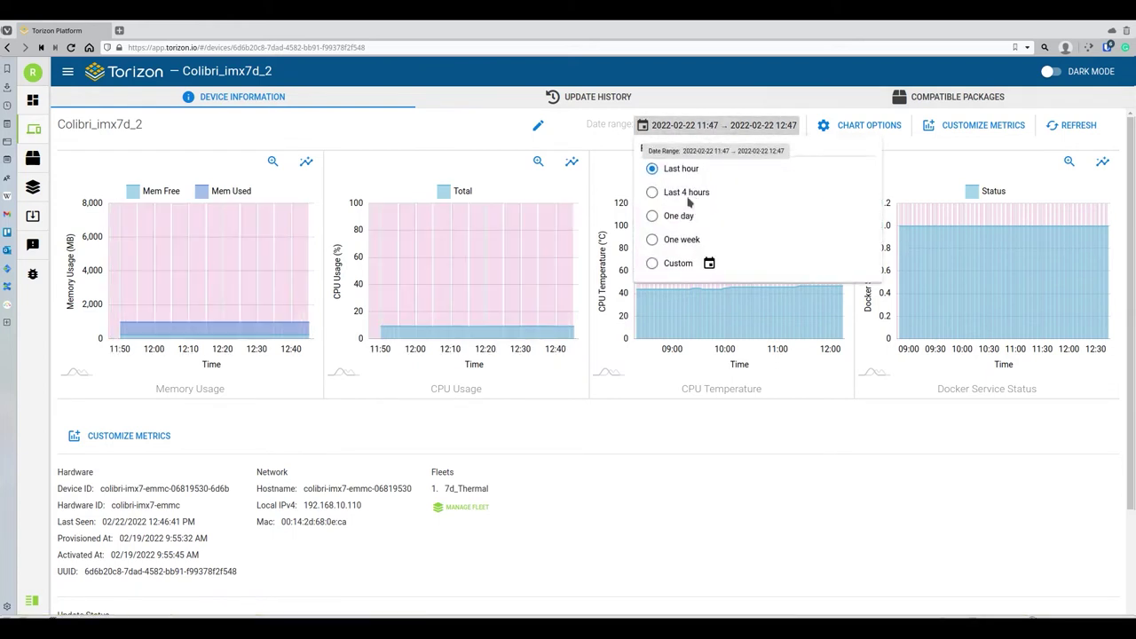
{"action": "left_click", "coordinate": [679, 216]}
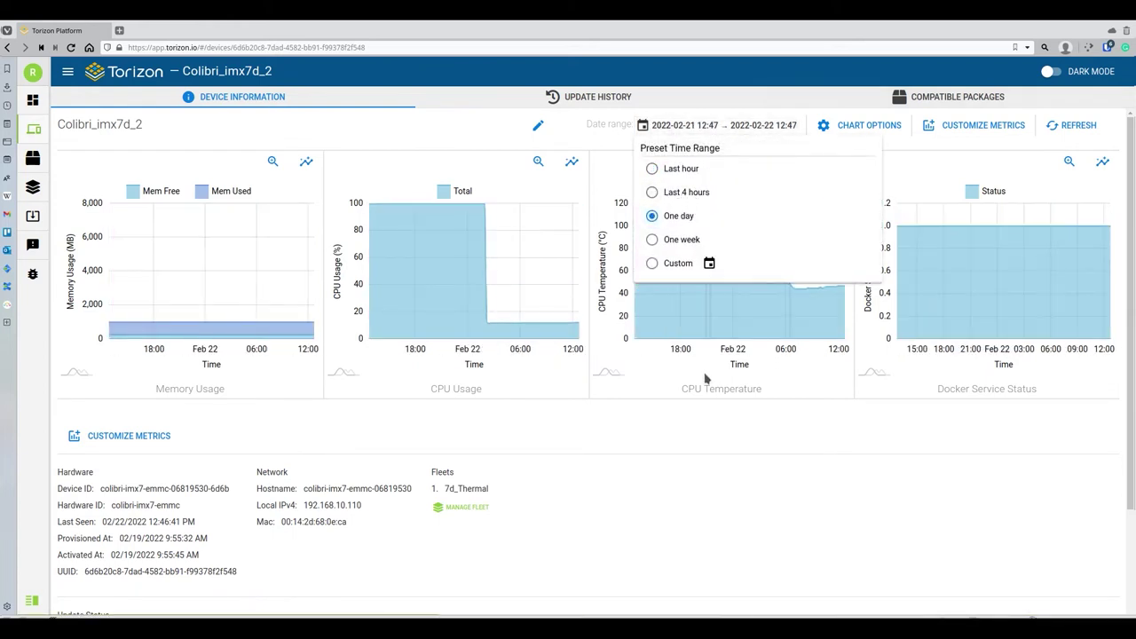
{"action": "left_click", "coordinate": [745, 424]}
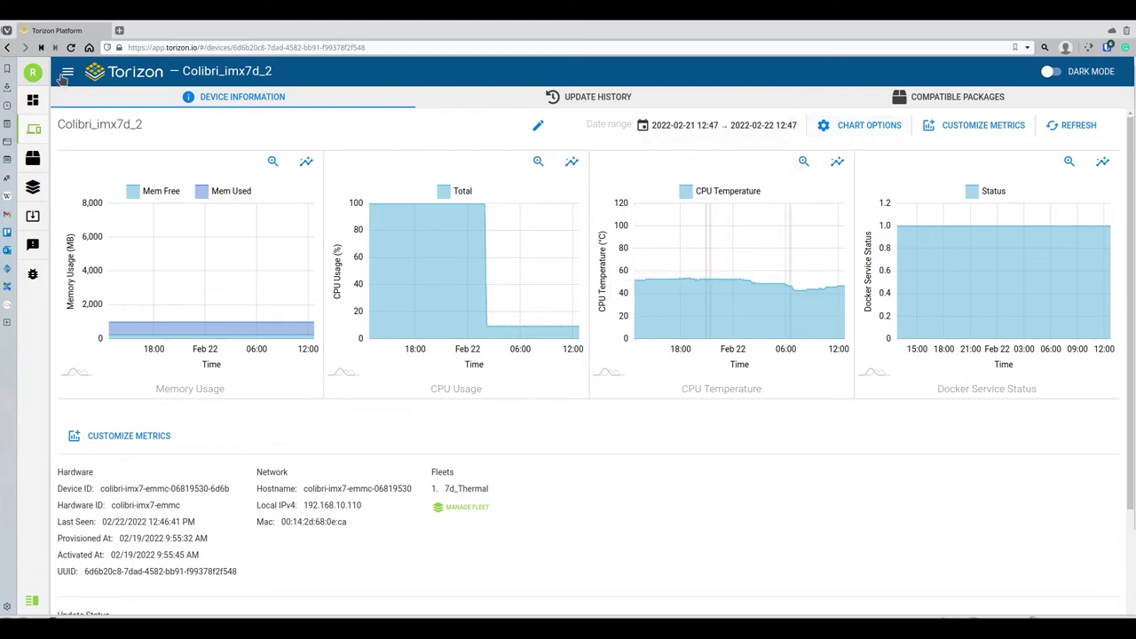
Go back to the 7d_Thermal fleet from the dashboard and open the detailed information of Colibri_imx7d_1.
{"action": "left_click", "coordinate": [33, 99]}
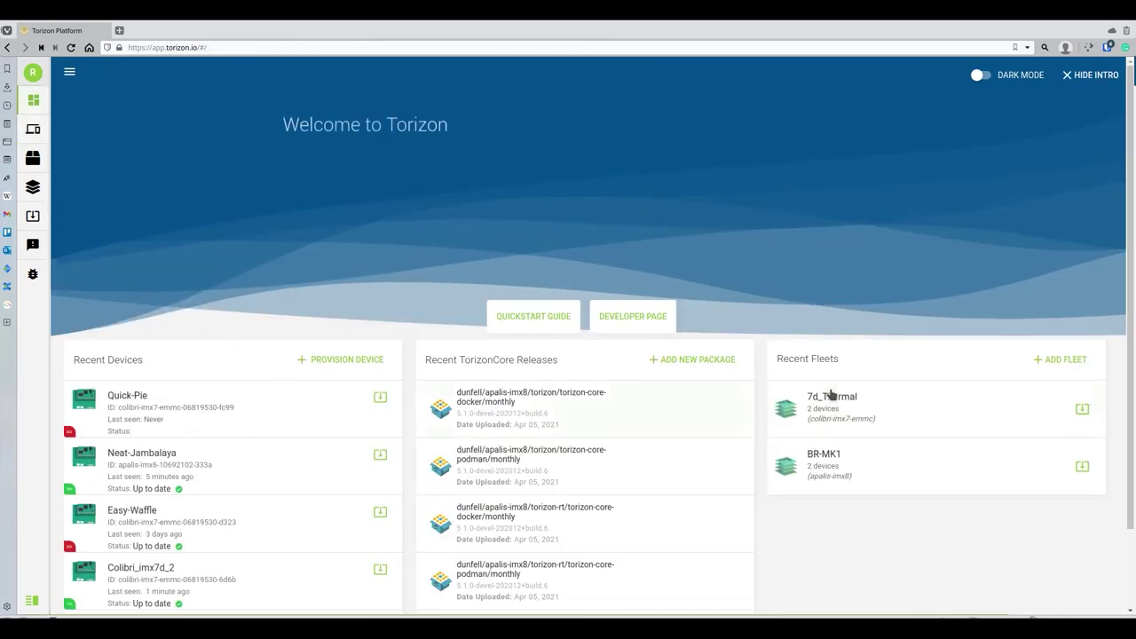
{"action": "left_click", "coordinate": [828, 408]}
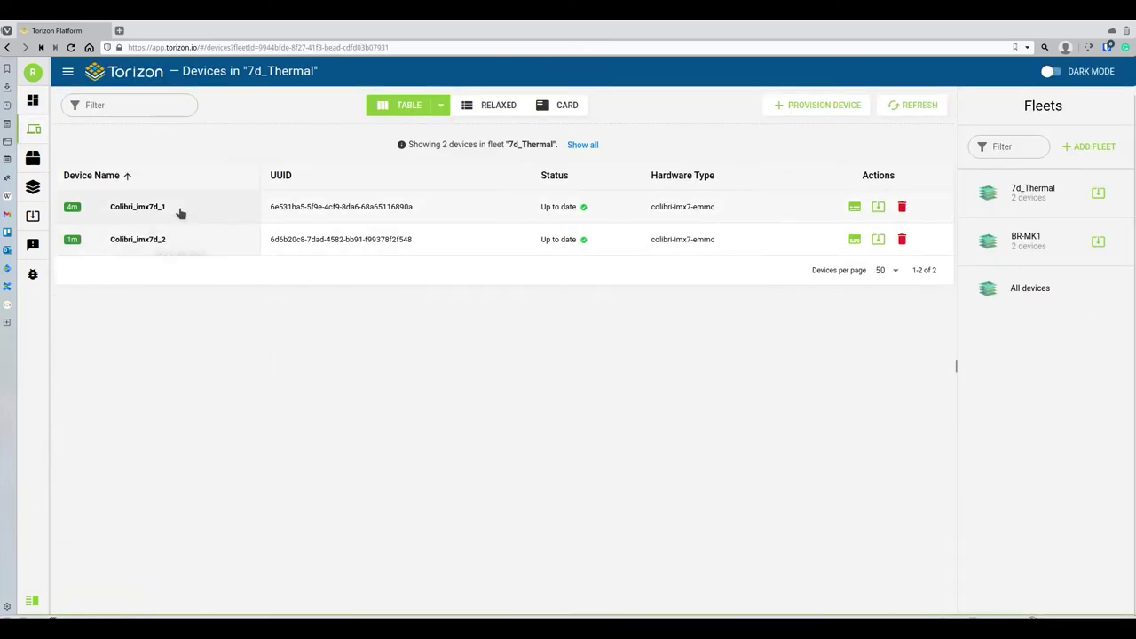
{"action": "left_click", "coordinate": [138, 207]}
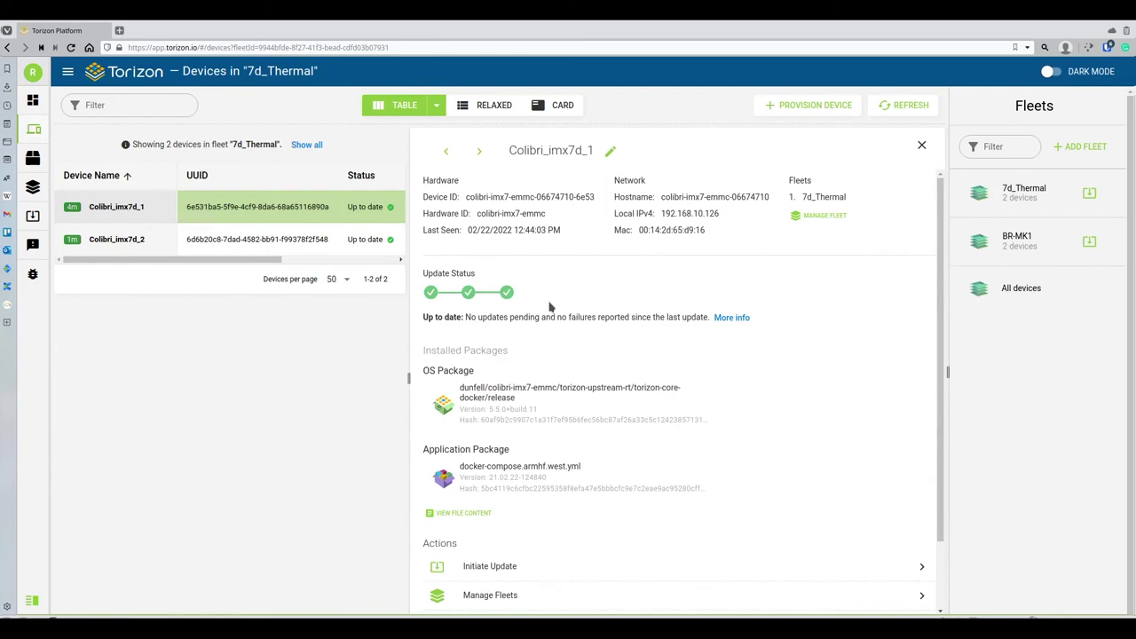
{"action": "scroll", "coordinate": [595, 420], "scroll_direction": "down", "scroll_amount": 1}
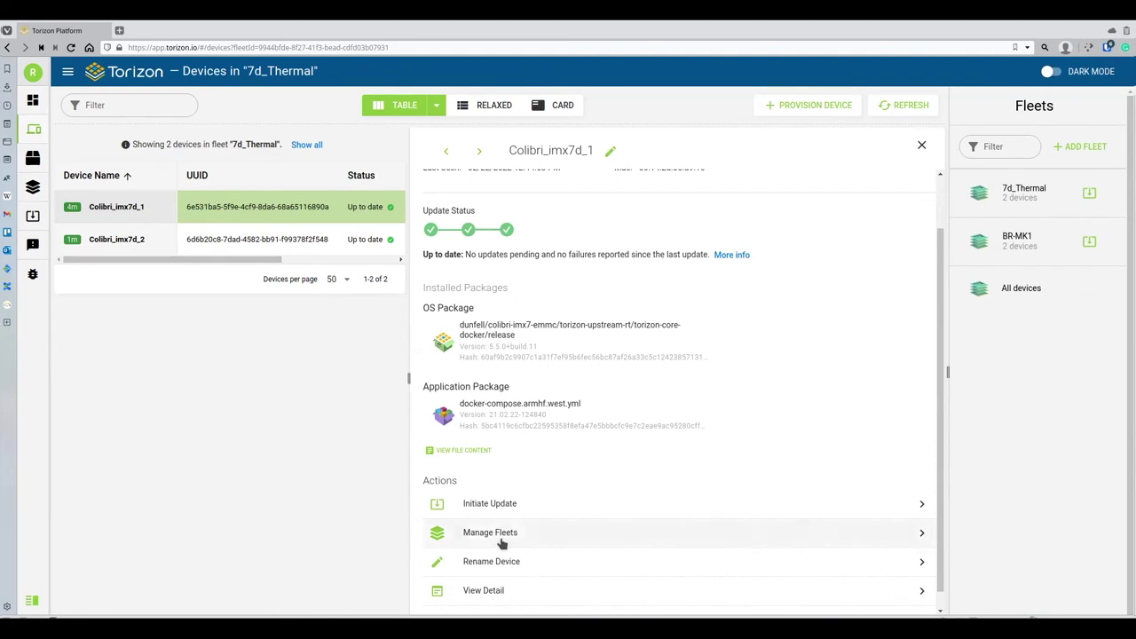
{"action": "scroll", "coordinate": [490, 435], "scroll_direction": "down", "scroll_amount": 1}
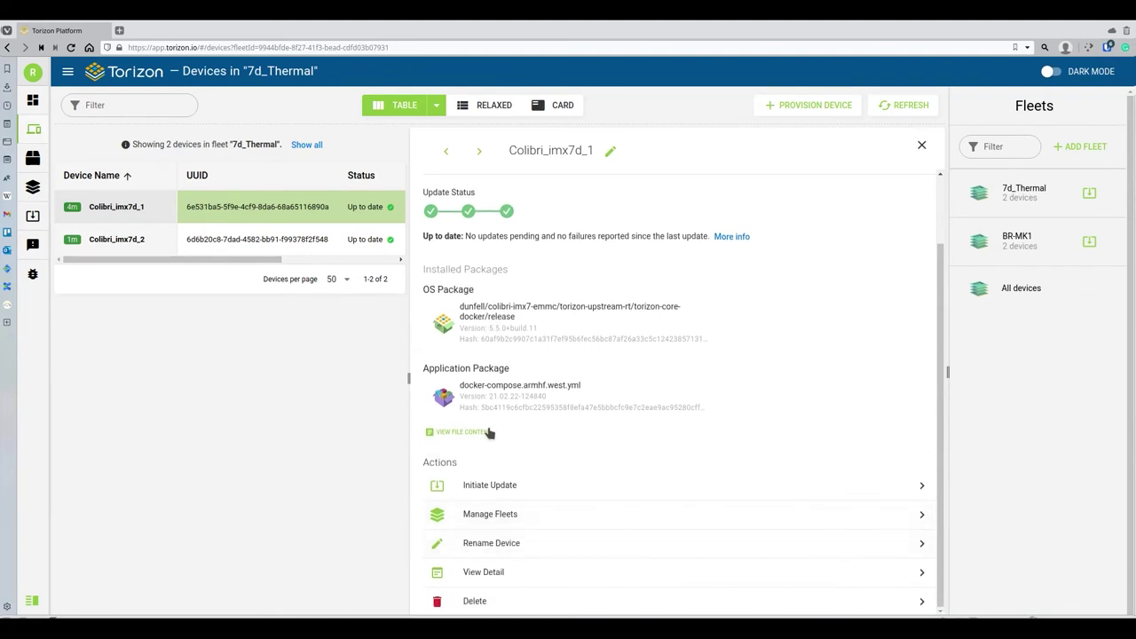
{"action": "left_click", "coordinate": [485, 572]}
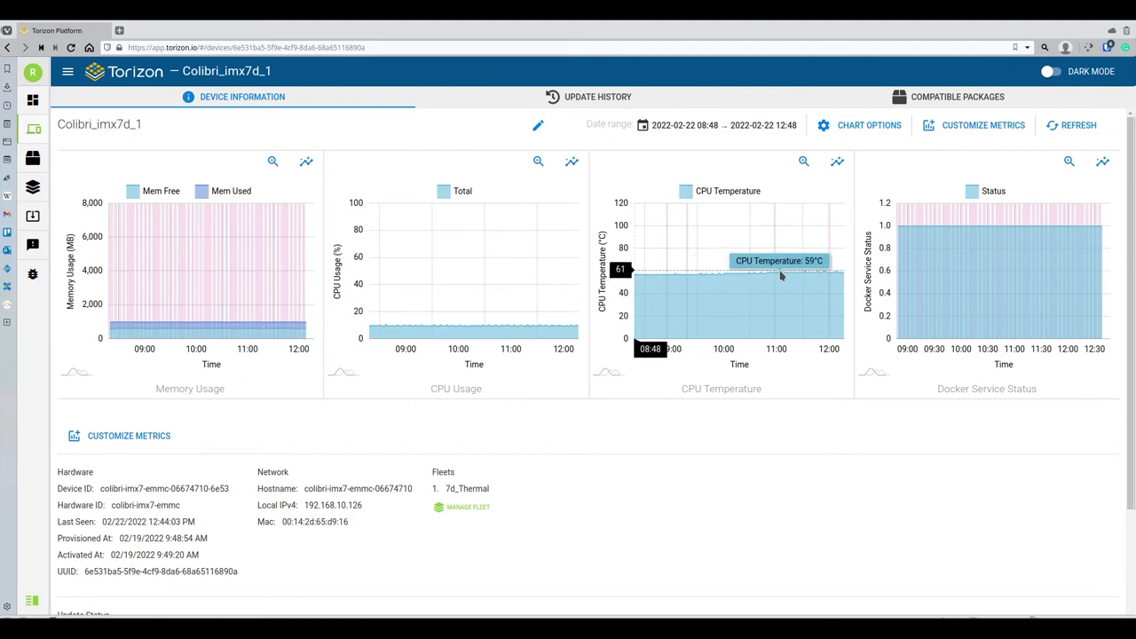
Set the Colibri_imx7d_1 charts' date range to one day and examine the CPU temperature curve.
{"action": "left_click", "coordinate": [705, 125]}
{"action": "left_click", "coordinate": [653, 216]}
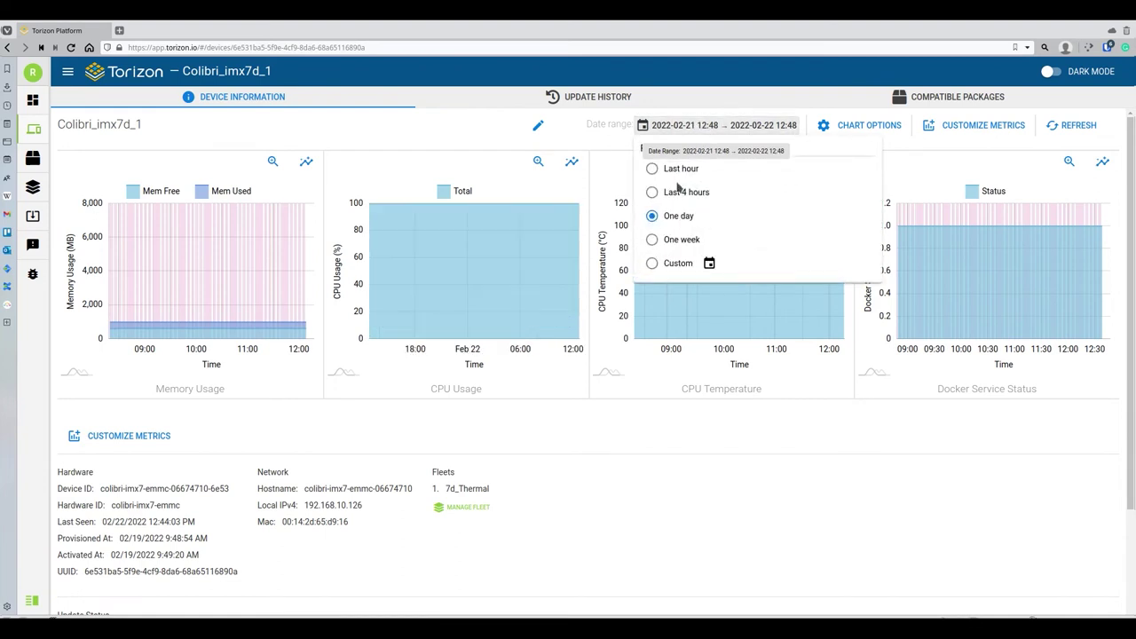
{"action": "left_click", "coordinate": [710, 375]}
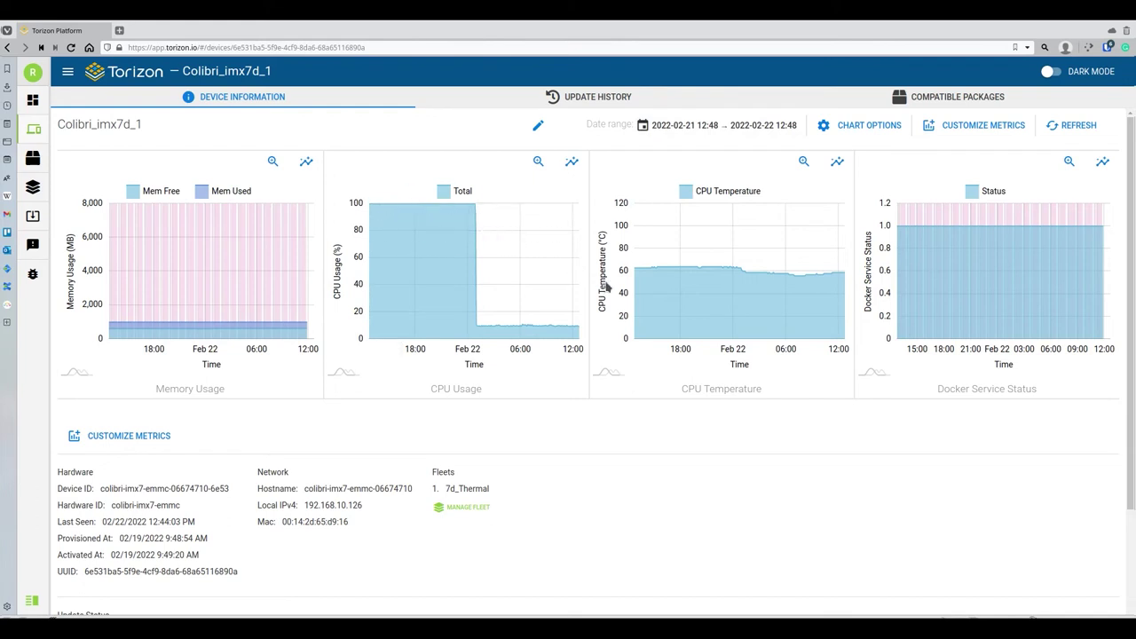
{"action": "mouse_move", "coordinate": [707, 274]}
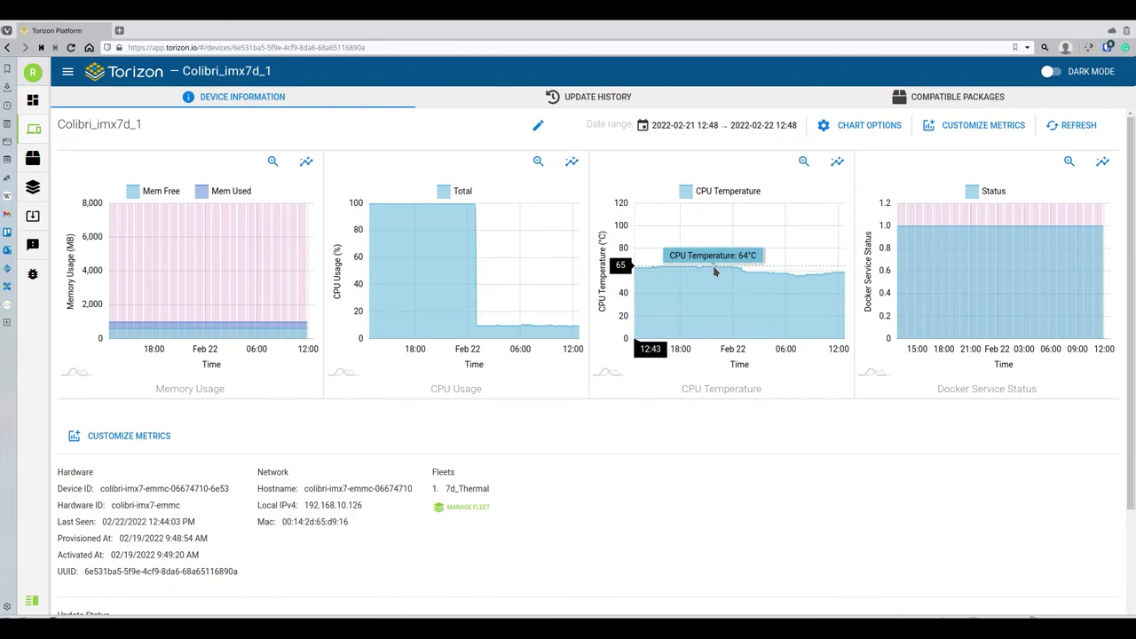
Reopen the details of Colibri_imx7d_2 from the list of all devices and set its charts' date range to one day.
{"action": "left_click", "coordinate": [34, 129]}
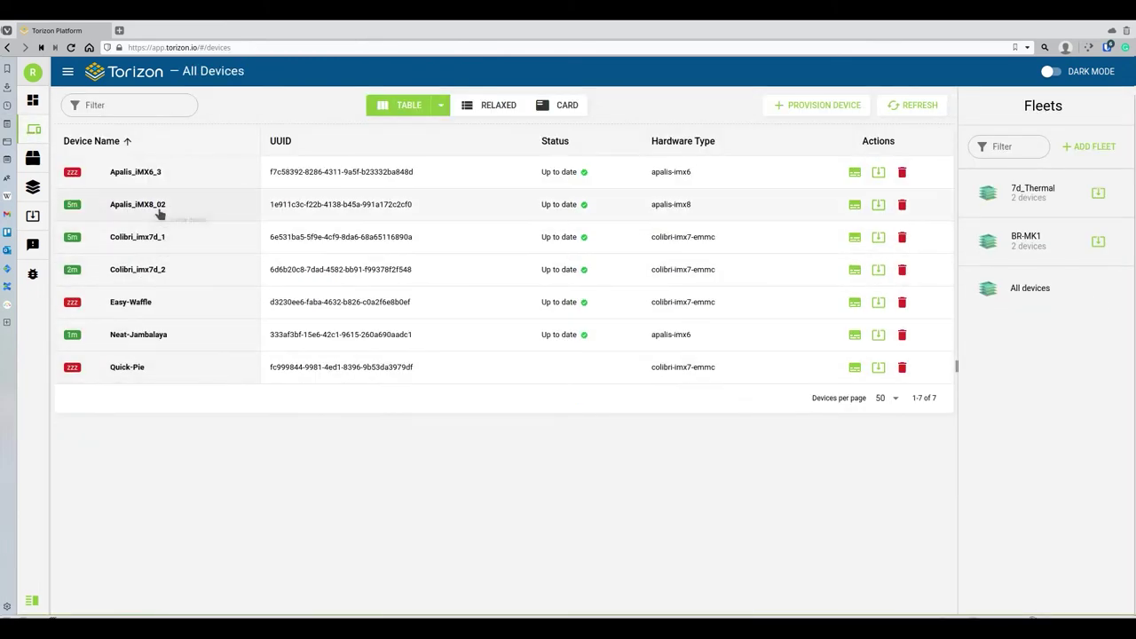
{"action": "left_click", "coordinate": [153, 269]}
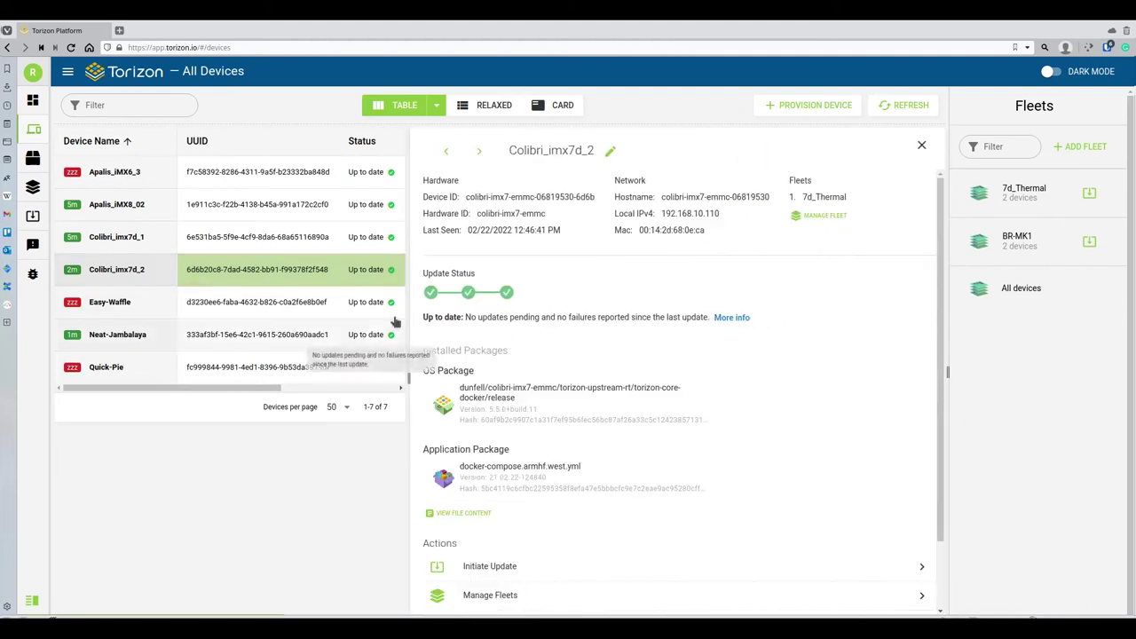
{"action": "scroll", "coordinate": [470, 564], "scroll_direction": "down", "scroll_amount": 1}
{"action": "left_click", "coordinate": [484, 573]}
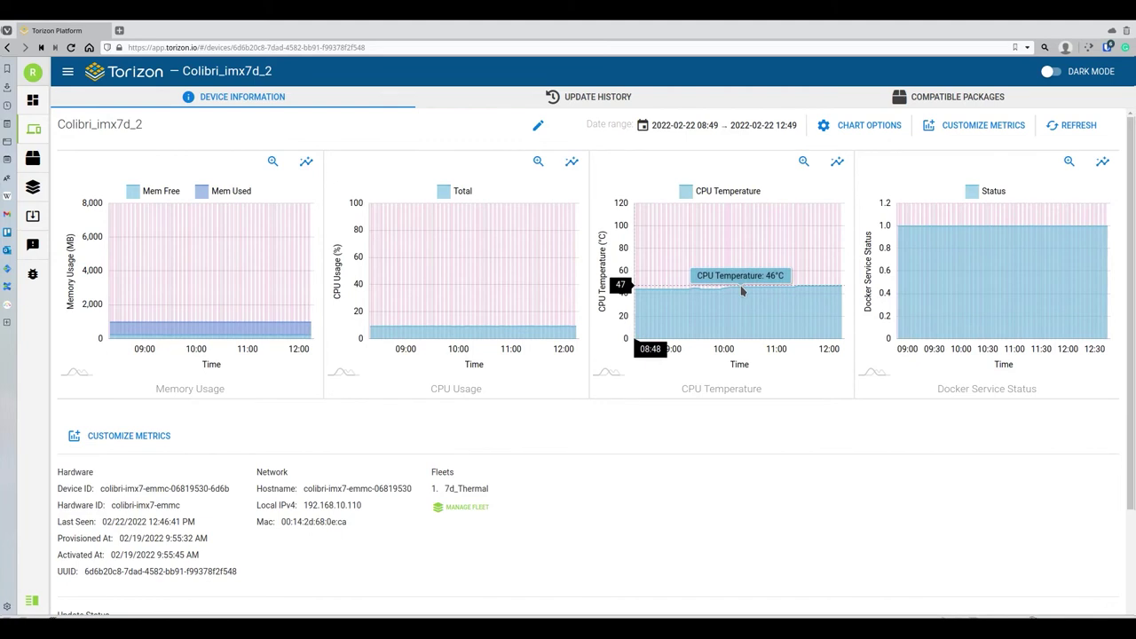
{"action": "left_click", "coordinate": [723, 125]}
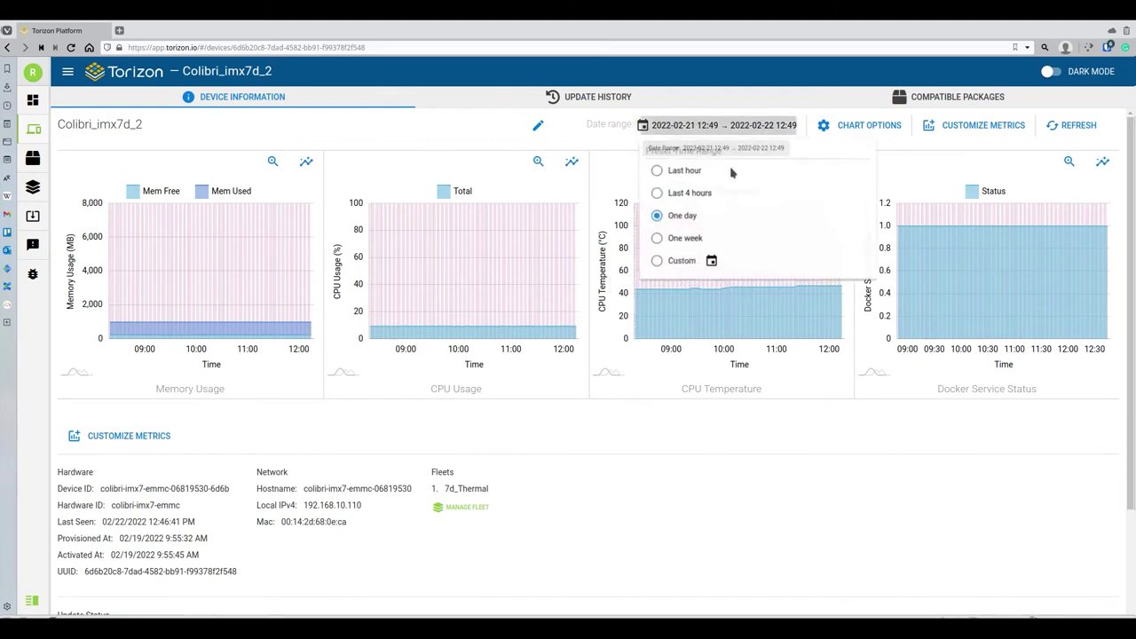
{"action": "left_click", "coordinate": [730, 431]}
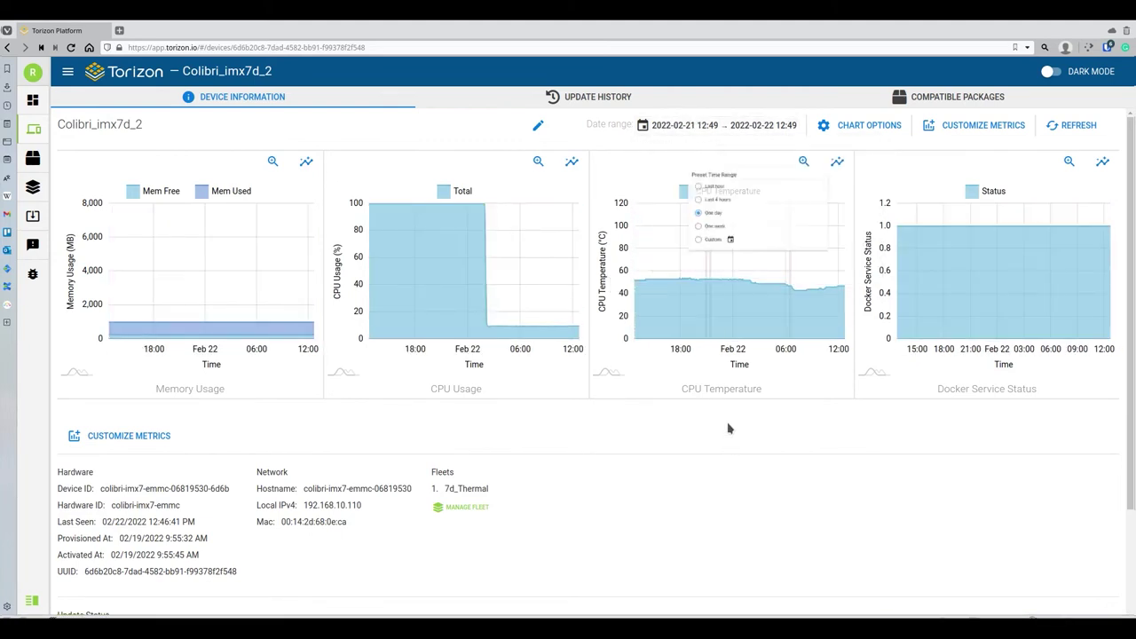